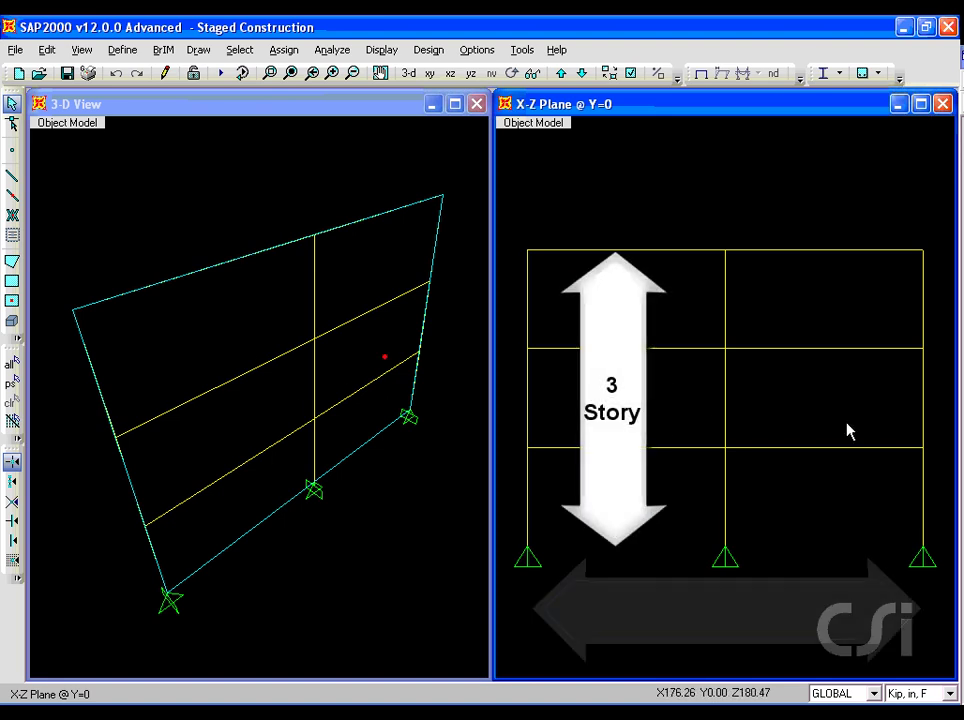
# Delete the middle ground-storey column and its support, leaving the first-floor beam as a transfer girder
pyautogui.moveTo(781, 514); pyautogui.dragTo(700, 596)
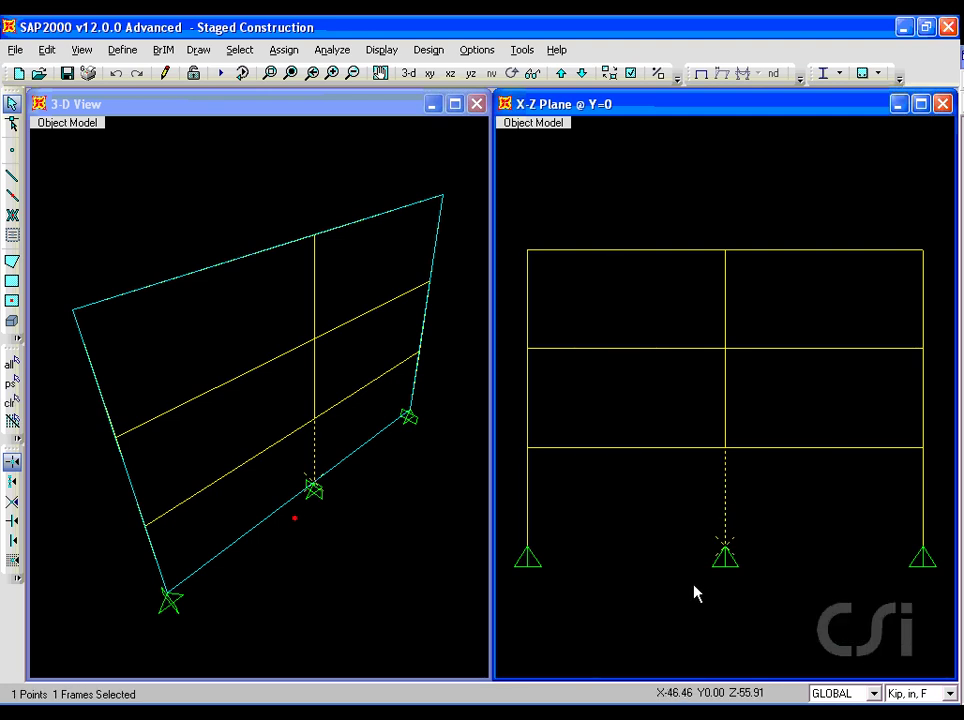
pyautogui.click(47, 50)
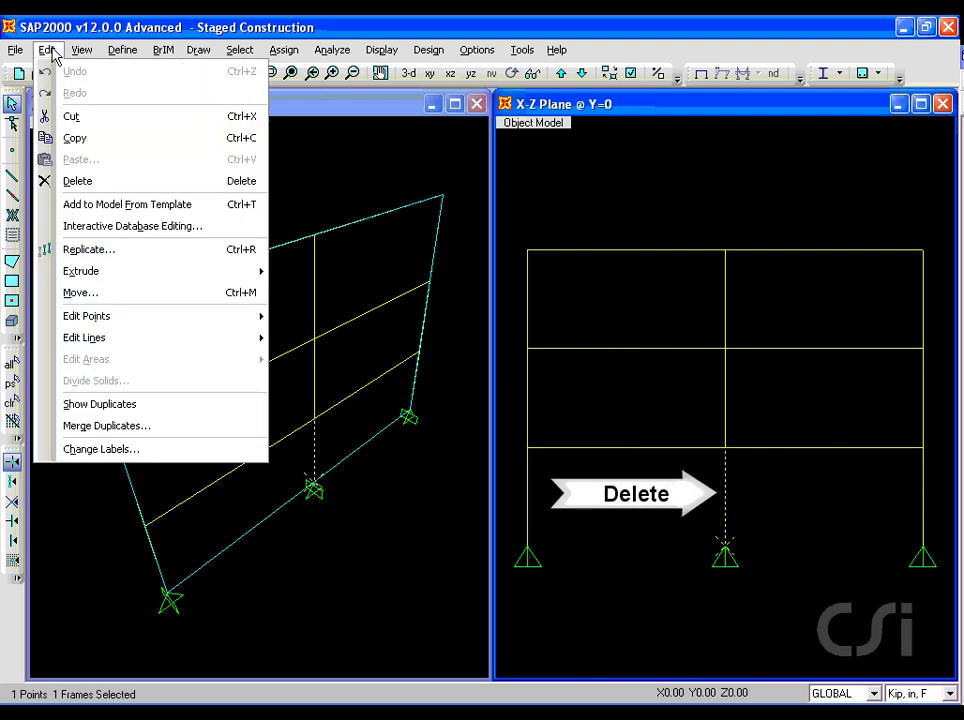
pyautogui.click(122, 183)
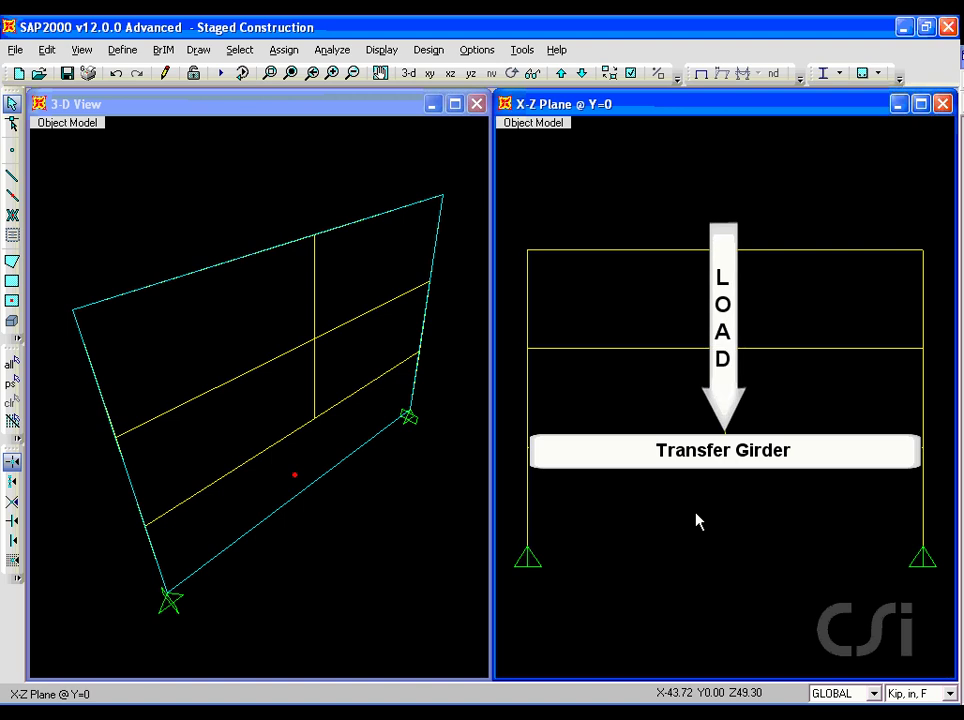
# Select the two ground-storey columns and both halves of the first-floor girder
pyautogui.click(922, 512)
pyautogui.click(528, 500)
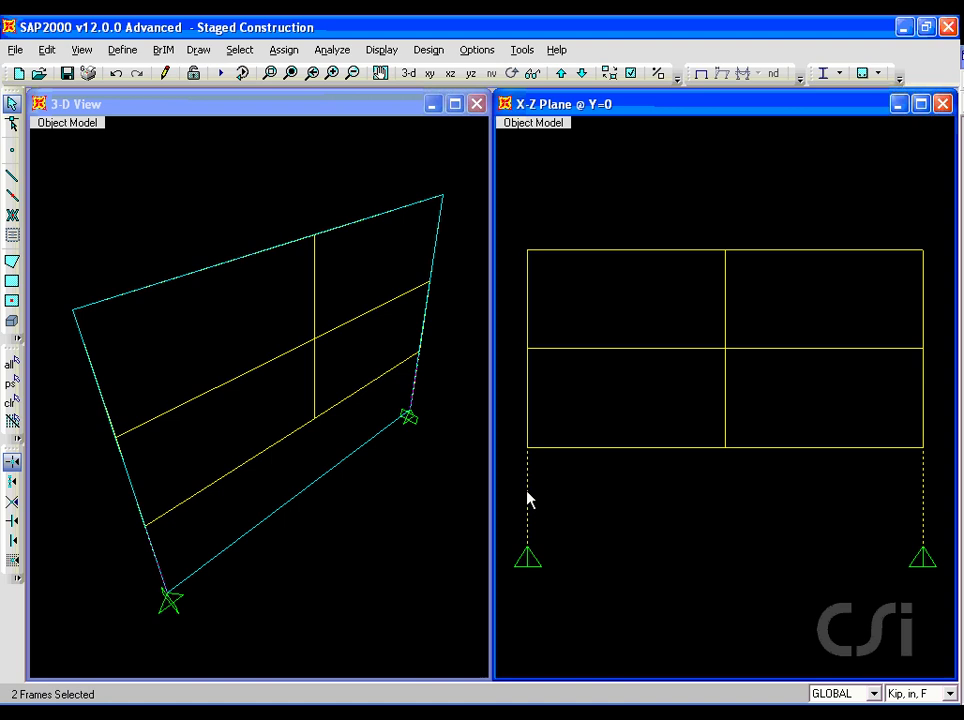
pyautogui.click(608, 447)
pyautogui.click(852, 446)
# Create a new group named STORY1 and assign the selected frames to it
pyautogui.click(287, 52)
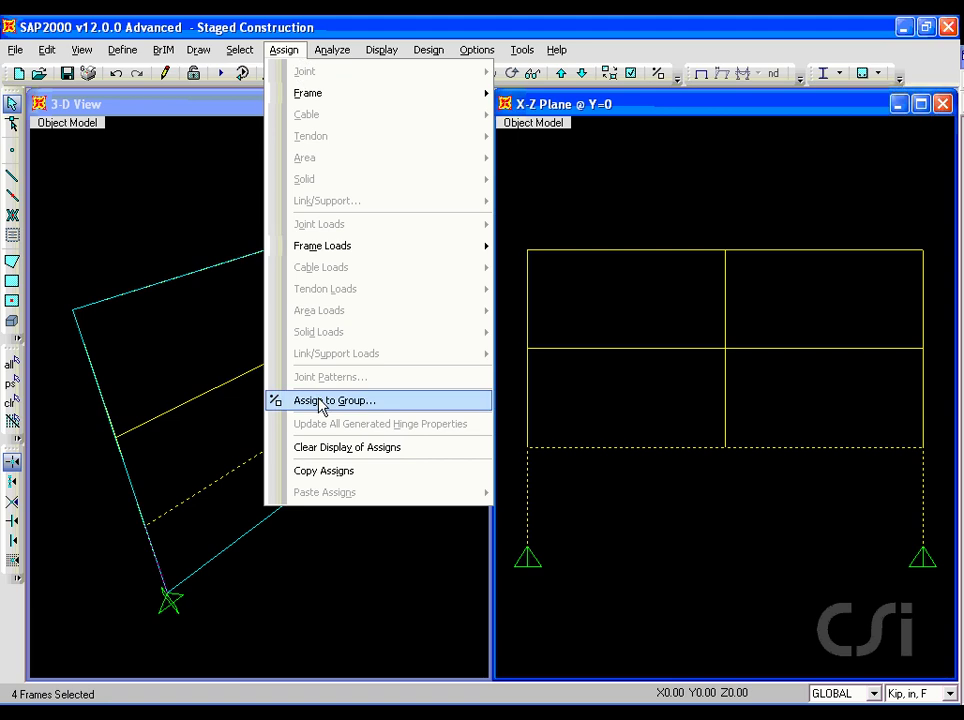
pyautogui.click(402, 401)
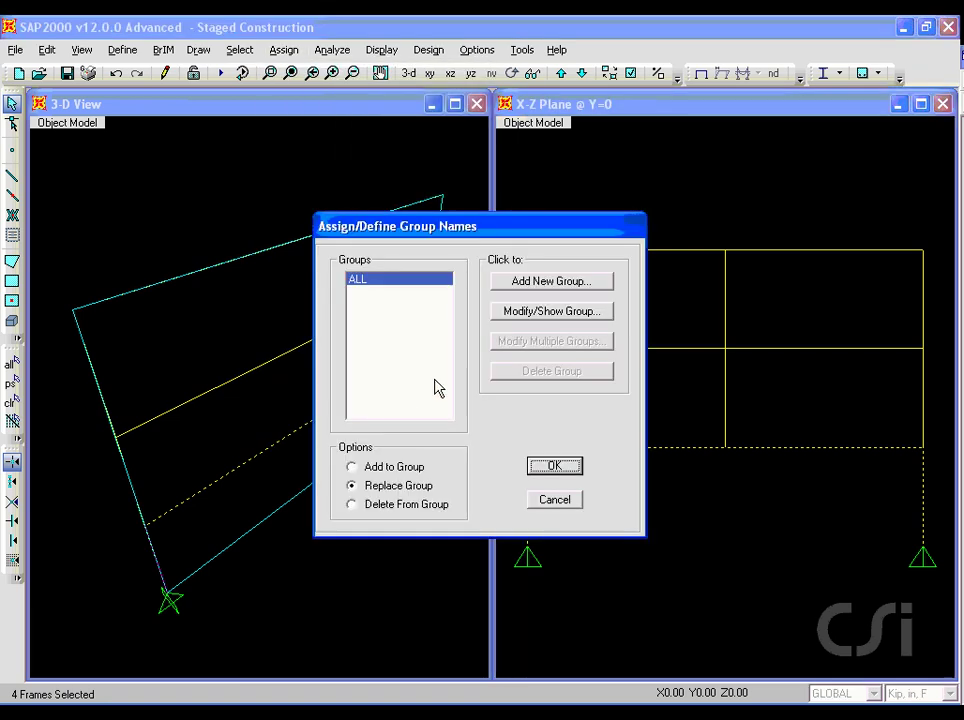
pyautogui.click(545, 283)
pyautogui.doubleClick(548, 243)
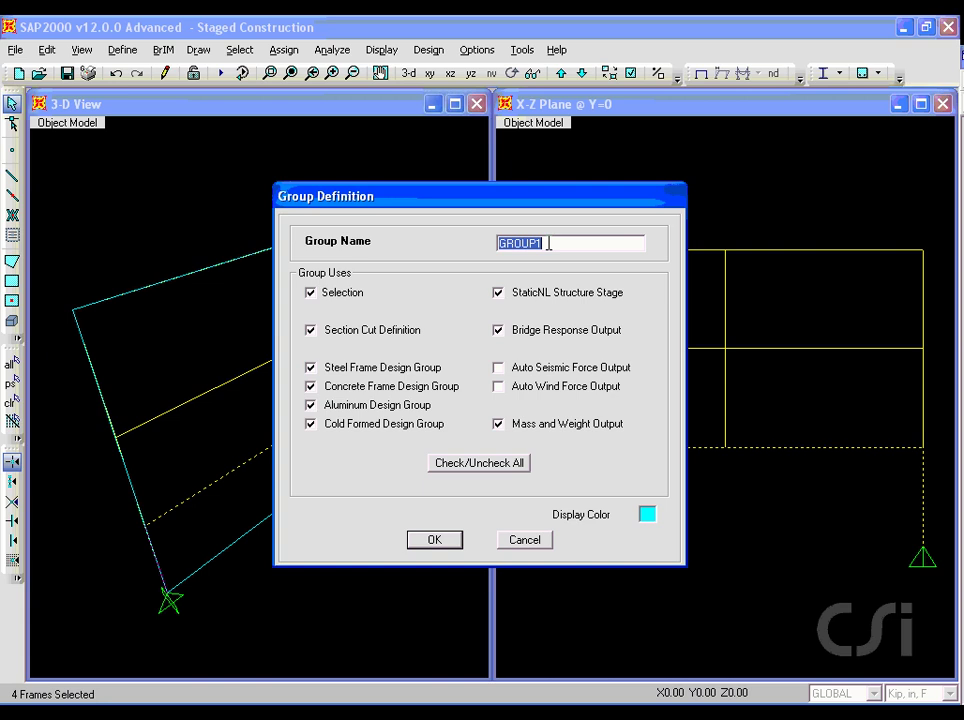
pyautogui.write('STORY1')
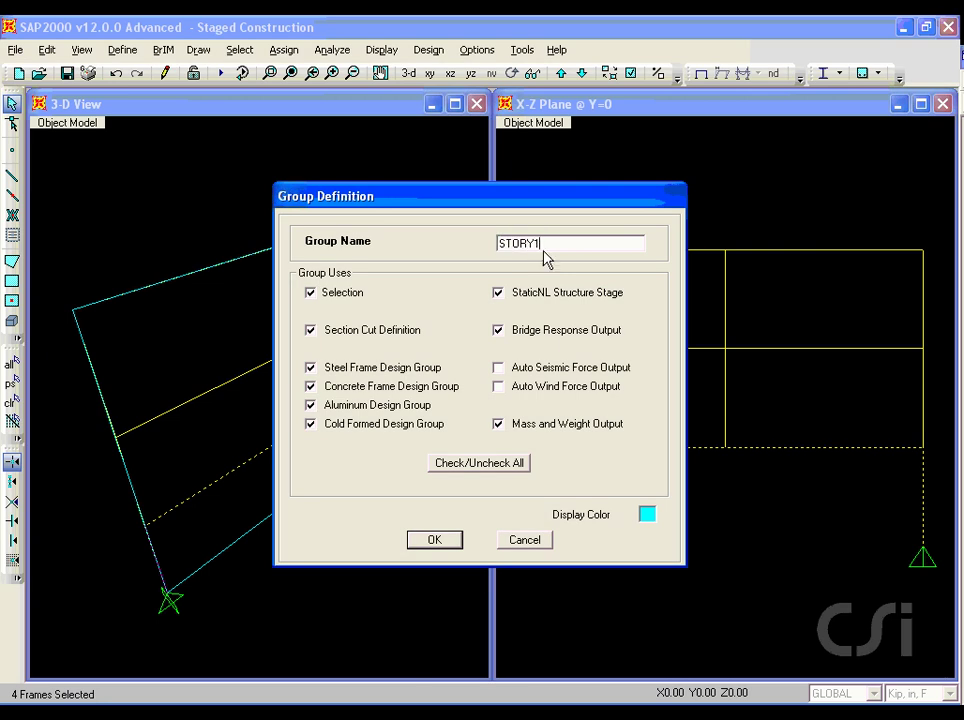
pyautogui.click(434, 540)
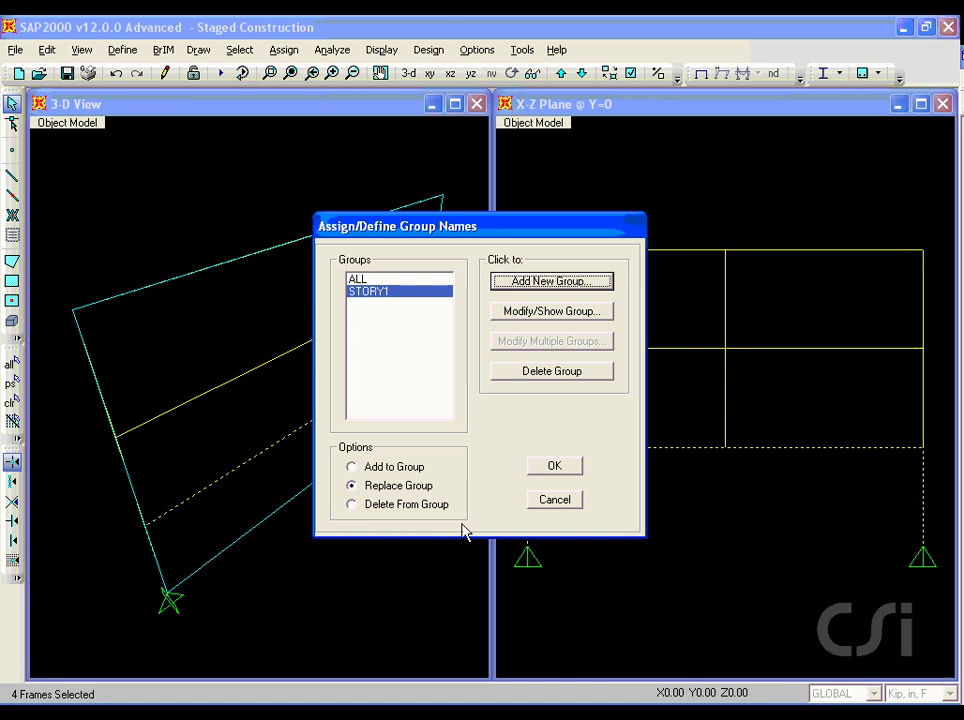
pyautogui.click(554, 468)
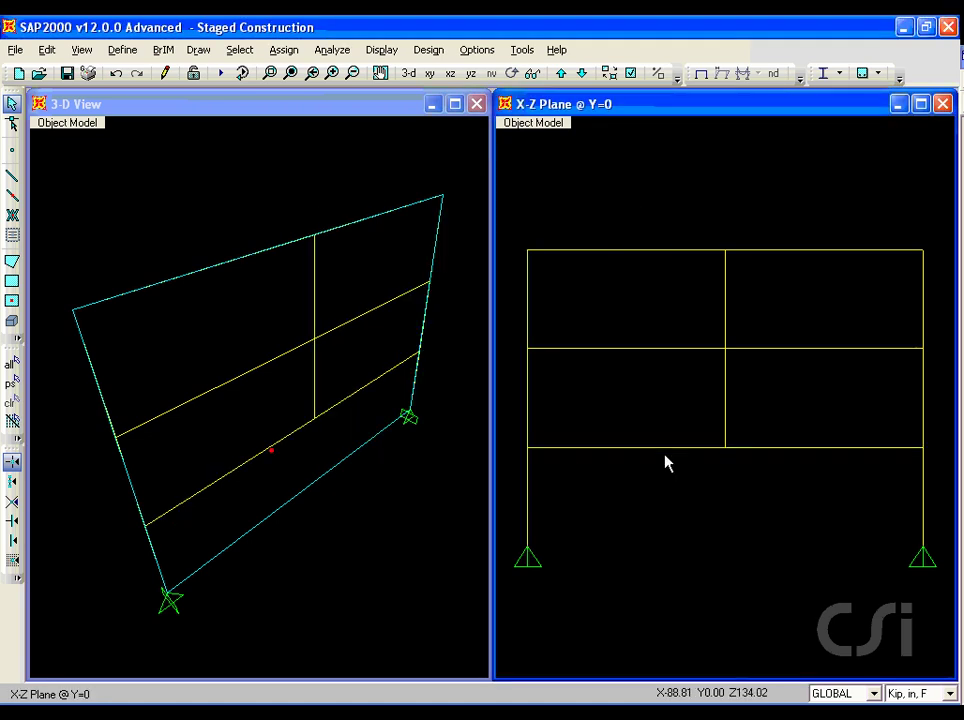
# Select the three second-storey columns and both second-floor beams
pyautogui.moveTo(938, 398); pyautogui.dragTo(527, 398)
pyautogui.moveTo(820, 334); pyautogui.dragTo(794, 366)
pyautogui.moveTo(639, 368); pyautogui.dragTo(642, 372)
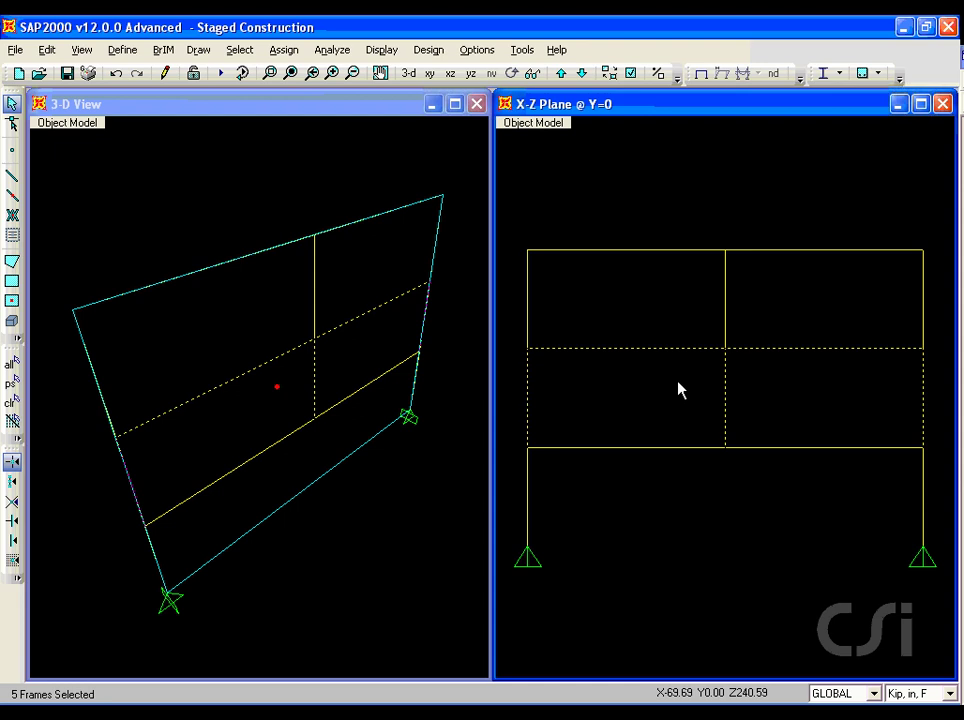
# Create a new group named STORY2 and assign the five selected frames to it
pyautogui.click(287, 52)
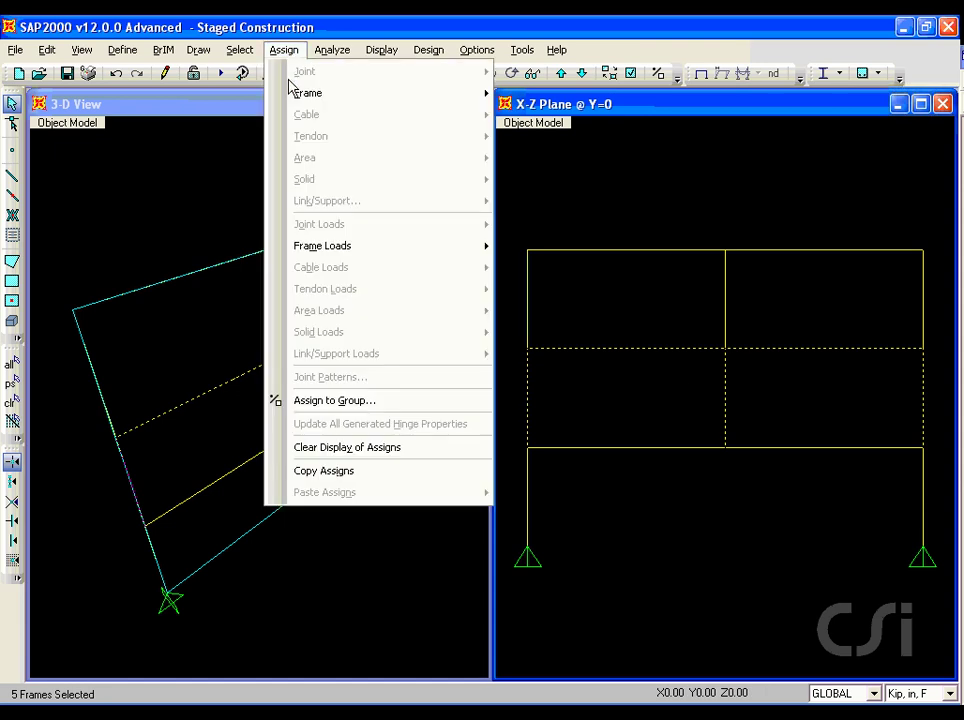
pyautogui.click(400, 402)
pyautogui.click(558, 283)
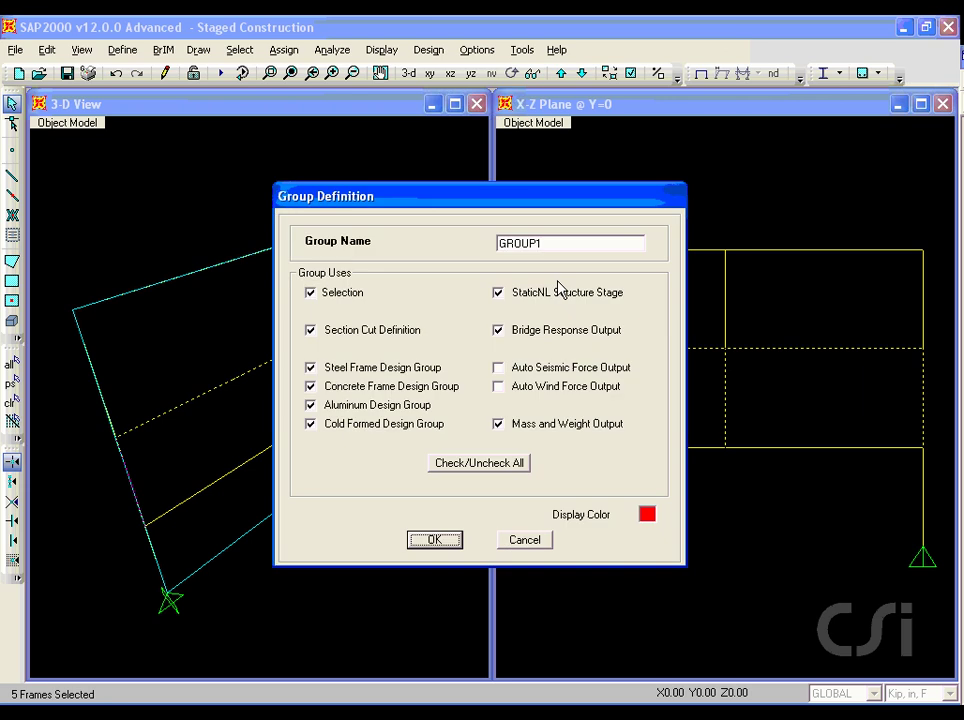
pyautogui.write('STORY2')
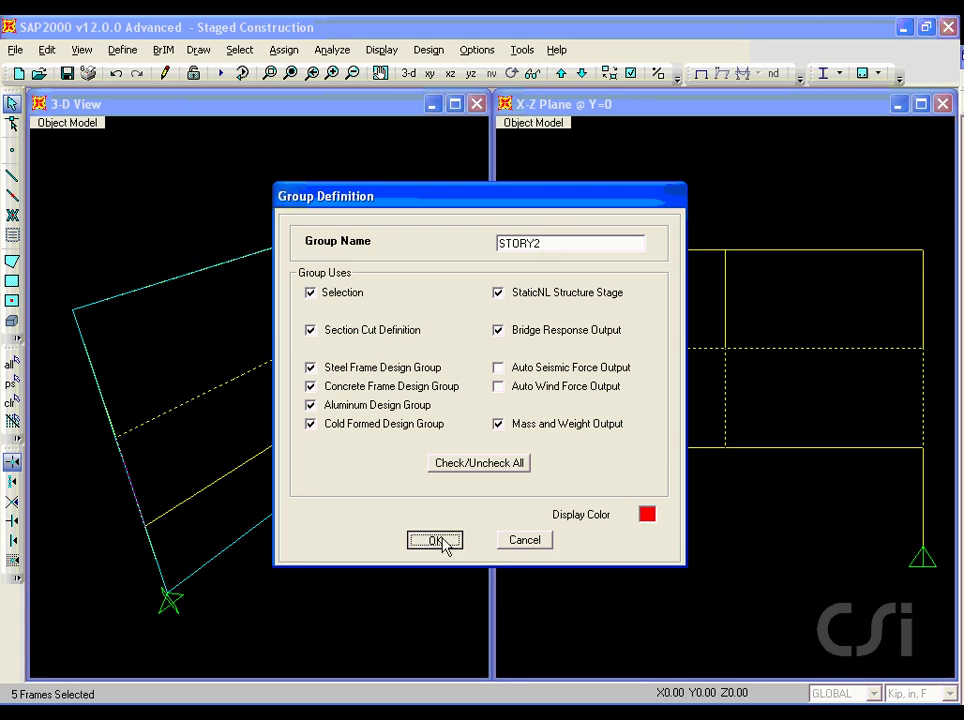
pyautogui.click(445, 541)
pyautogui.click(553, 469)
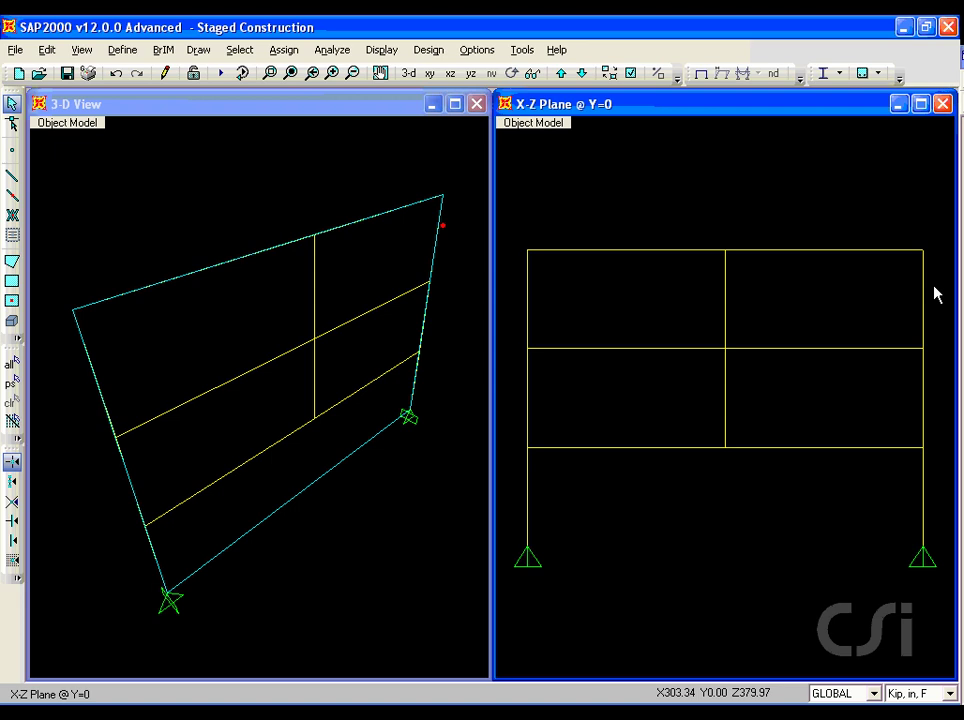
# Select the three top-storey columns and both roof beams
pyautogui.moveTo(933, 287); pyautogui.dragTo(517, 316)
pyautogui.moveTo(664, 223); pyautogui.dragTo(635, 278)
pyautogui.moveTo(813, 224); pyautogui.dragTo(730, 275)
# Create a new group named STORY3 and assign the five selected frames to it
pyautogui.click(283, 50)
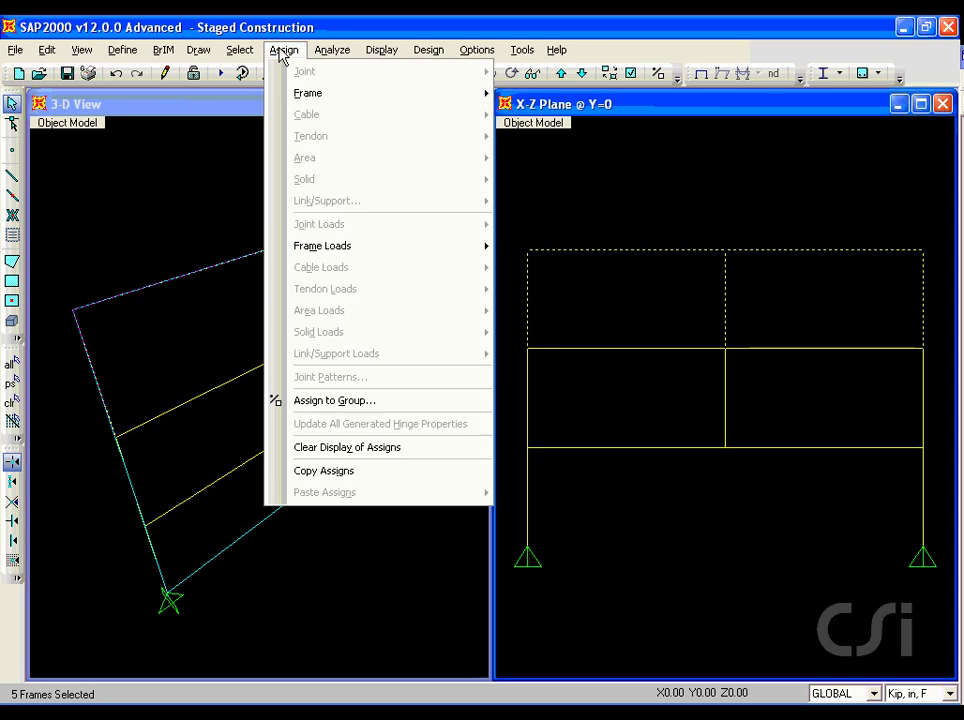
pyautogui.click(370, 401)
pyautogui.click(551, 281)
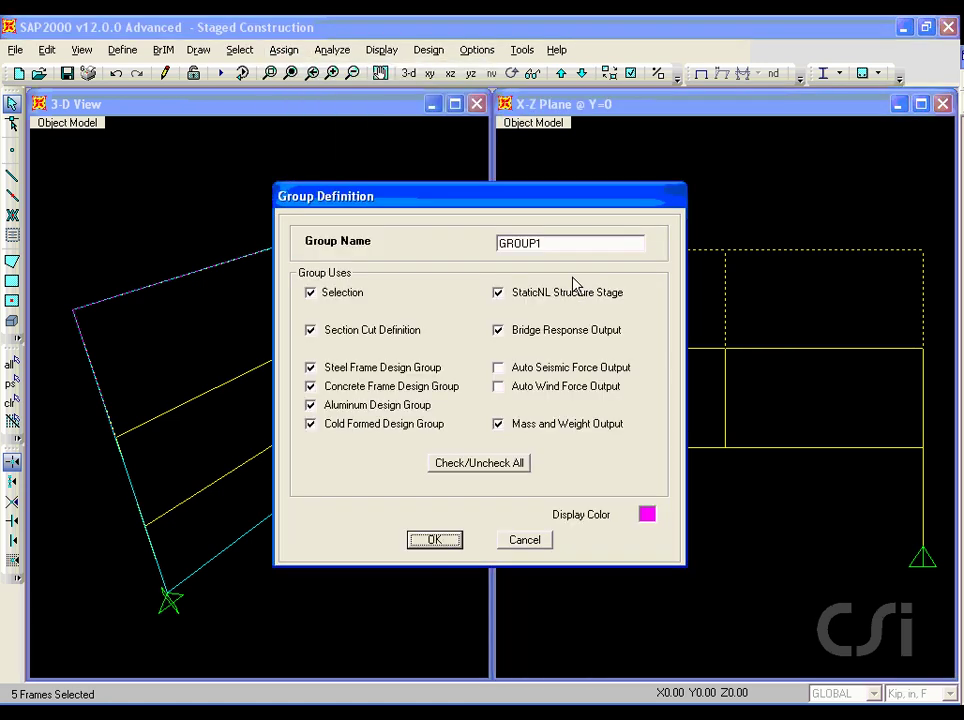
pyautogui.doubleClick(562, 241)
pyautogui.write('STORY3')
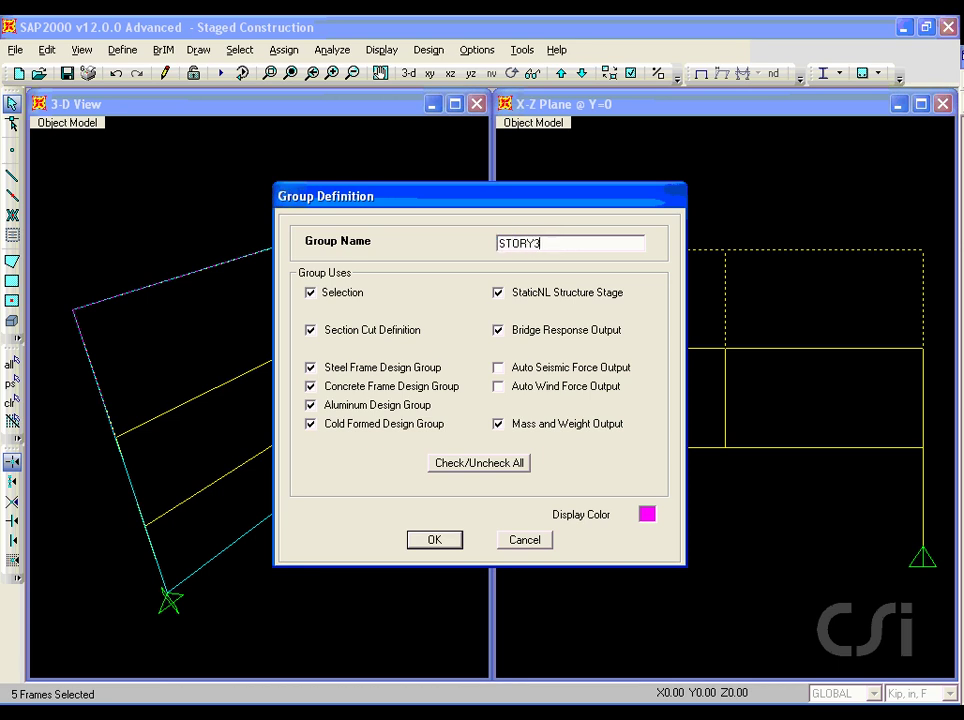
pyautogui.click(435, 541)
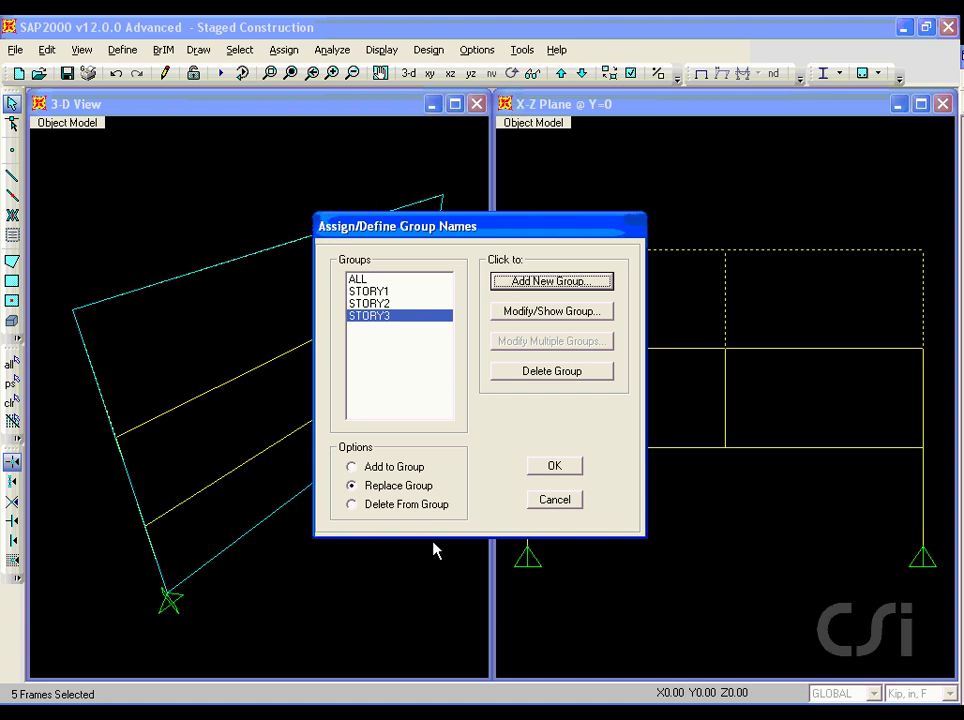
pyautogui.click(553, 468)
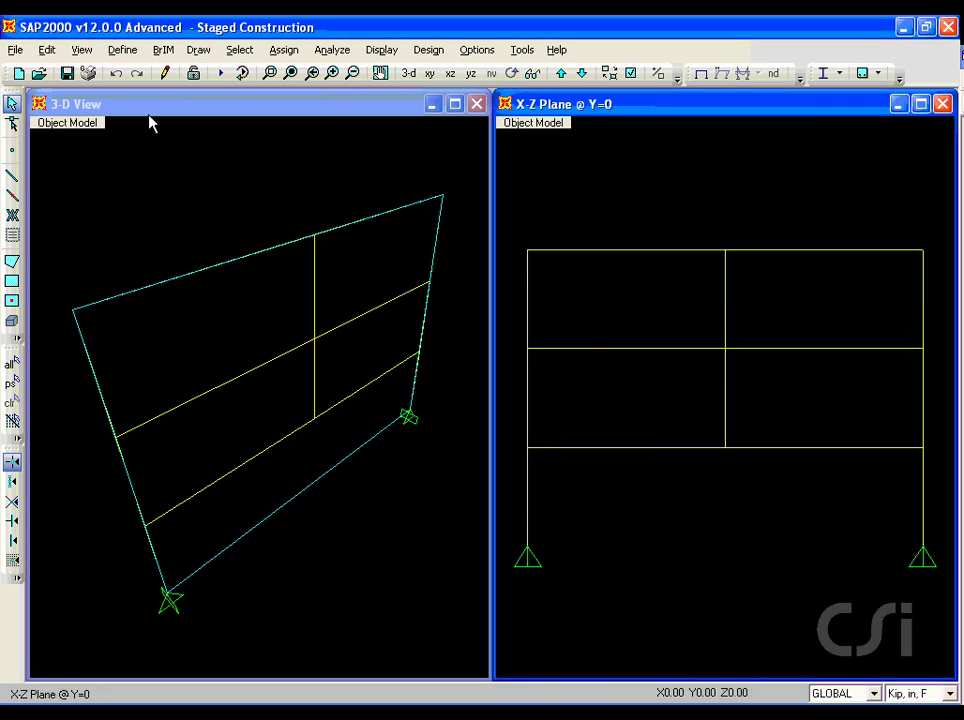
# Check in Load Patterns that DEAD has a self-weight multiplier of 1
pyautogui.click(122, 49)
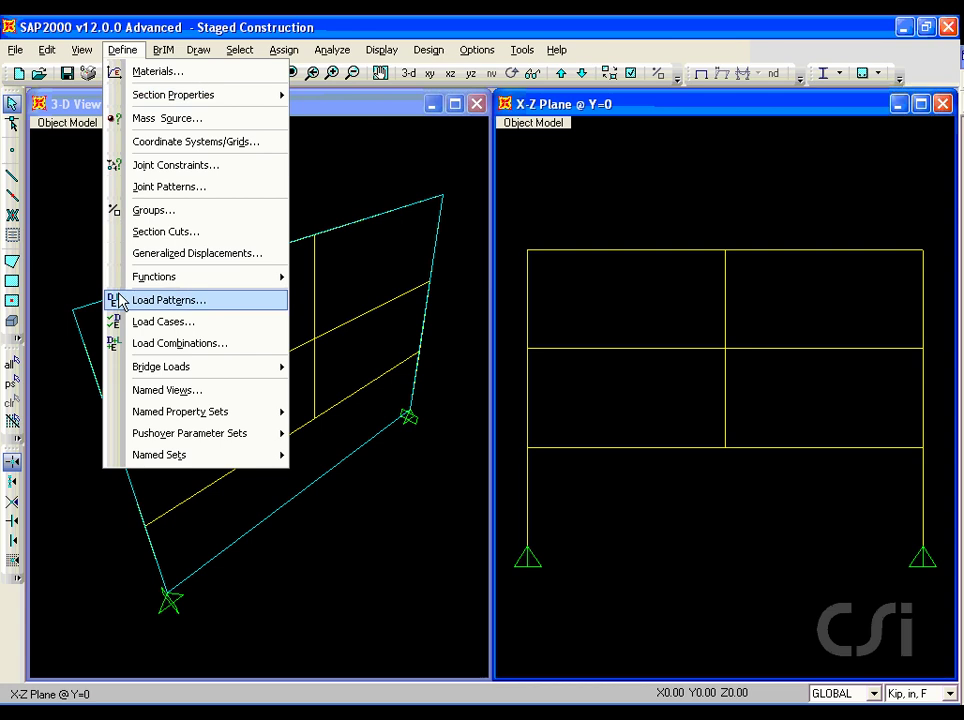
pyautogui.click(210, 302)
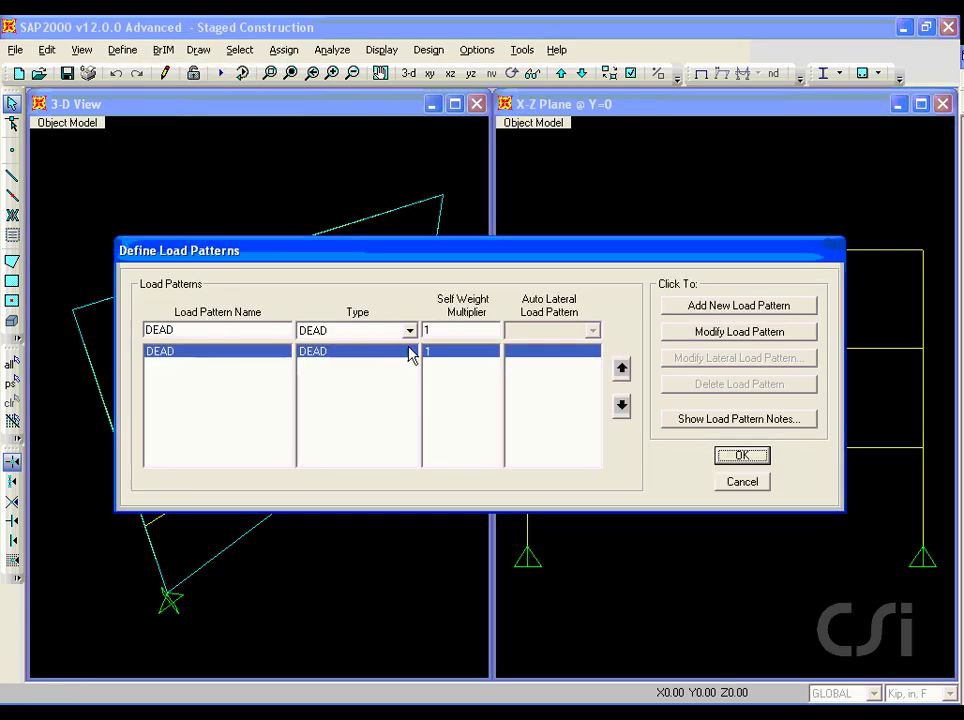
pyautogui.moveTo(420, 340)
pyautogui.mouseDown()
pyautogui.moveTo(472, 342)
pyautogui.moveTo(506, 302)
pyautogui.moveTo(498, 287)
pyautogui.moveTo(444, 285)
pyautogui.moveTo(422, 342)
pyautogui.mouseUp()
pyautogui.press('Escape')
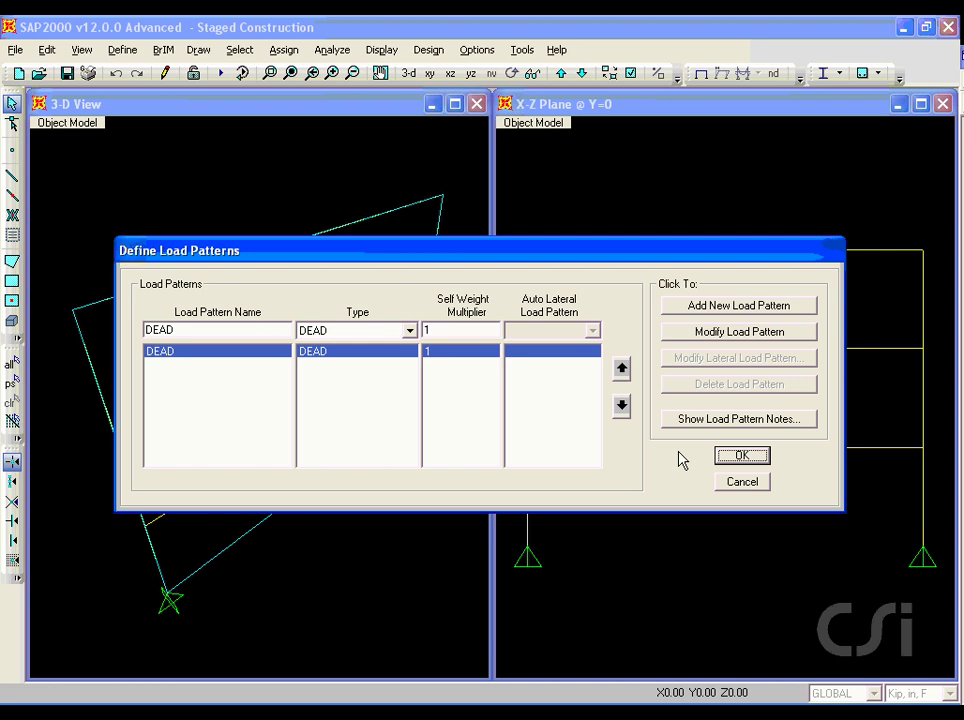
pyautogui.click(738, 458)
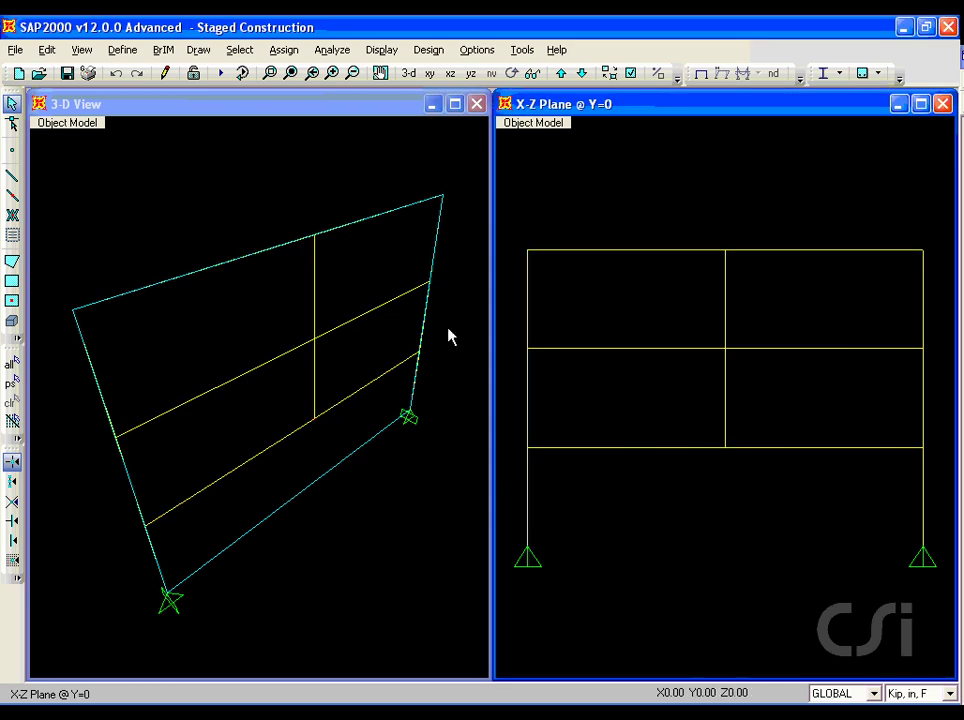
pyautogui.click(122, 50)
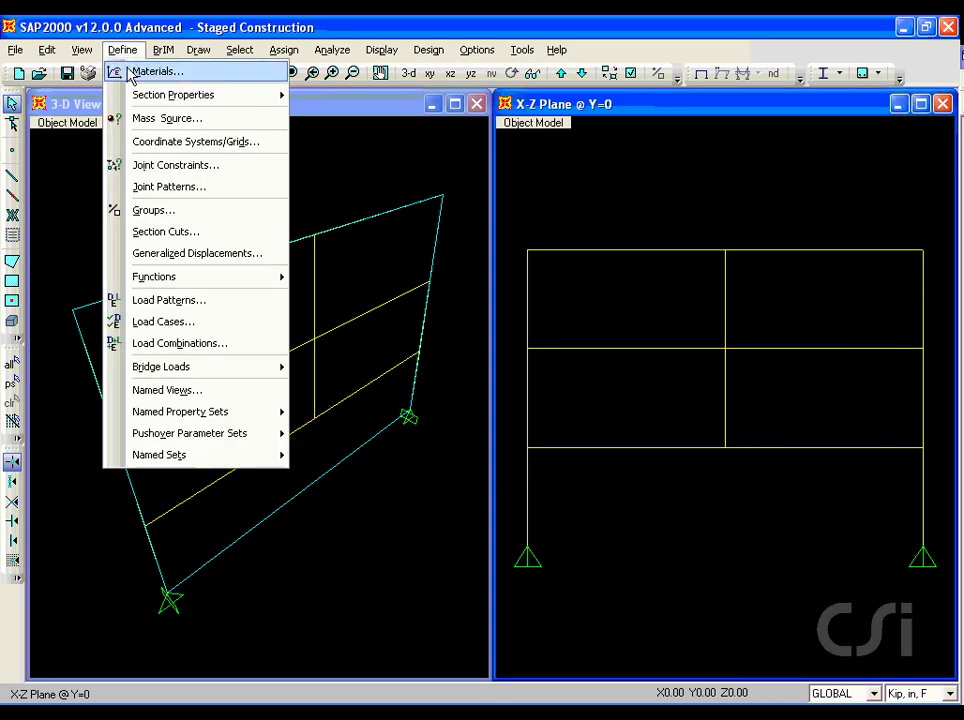
# Delete the MODAL load case, leaving only DEAD
pyautogui.click(207, 322)
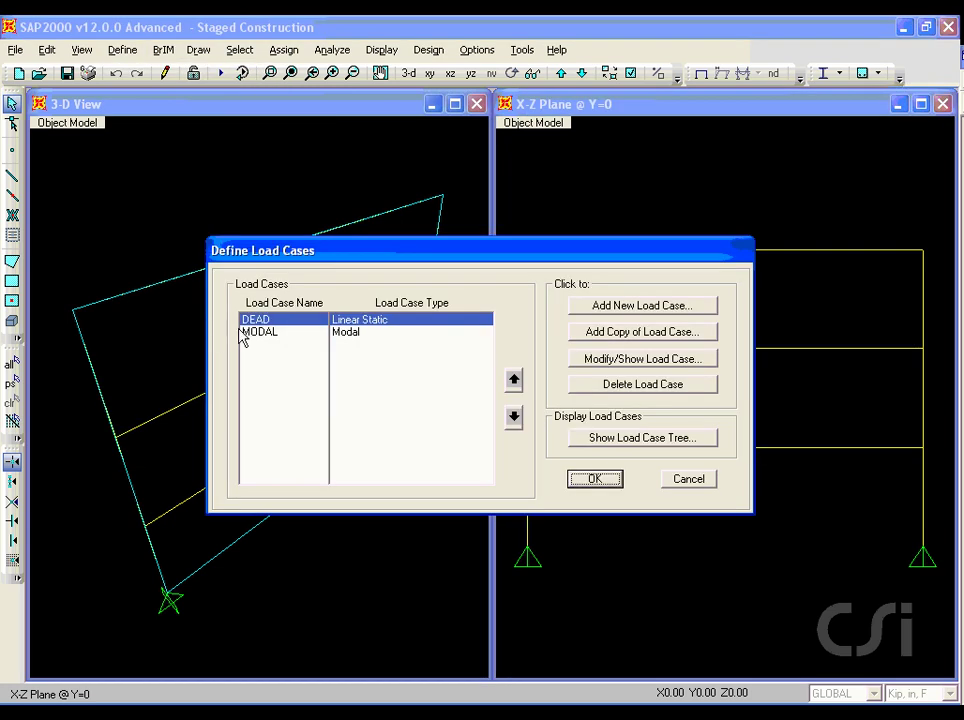
pyautogui.click(251, 334)
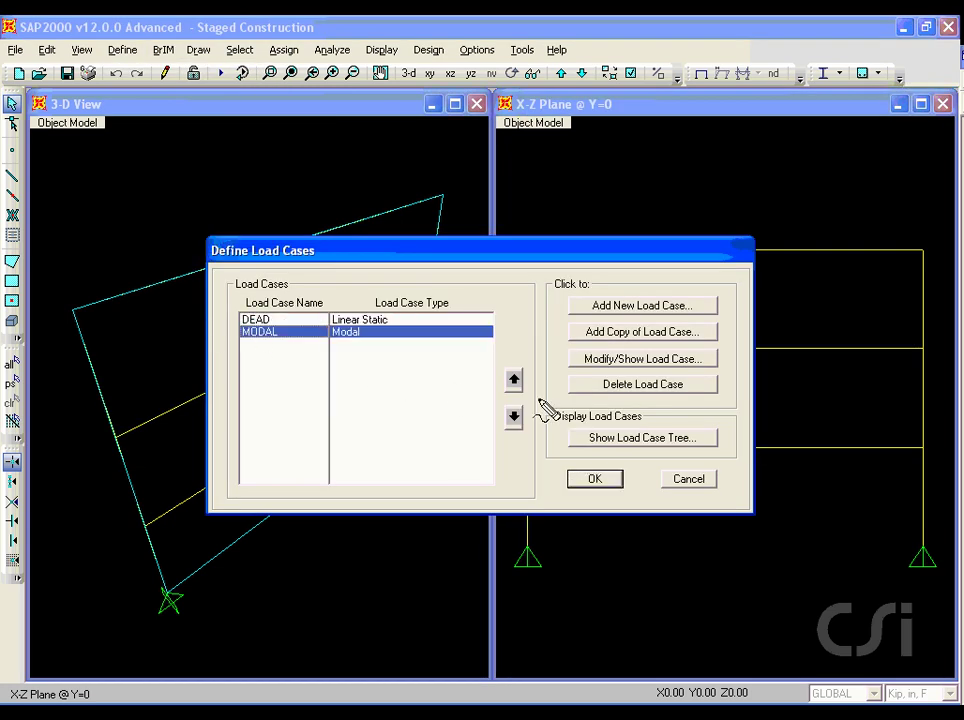
pyautogui.moveTo(581, 395); pyautogui.dragTo(628, 398)
pyautogui.click(640, 393)
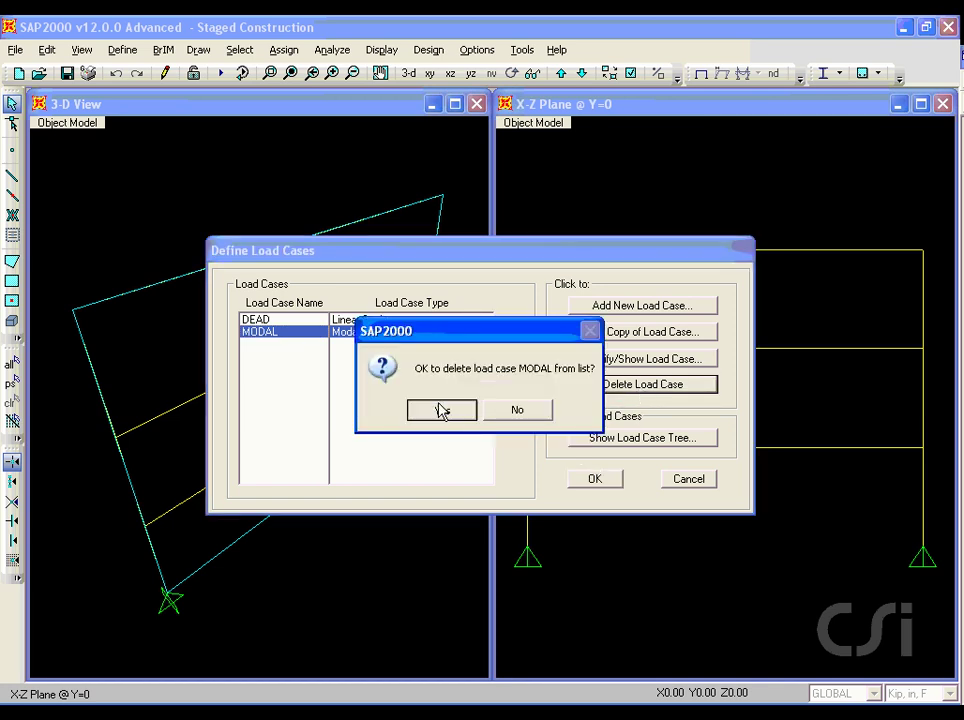
pyautogui.click(442, 411)
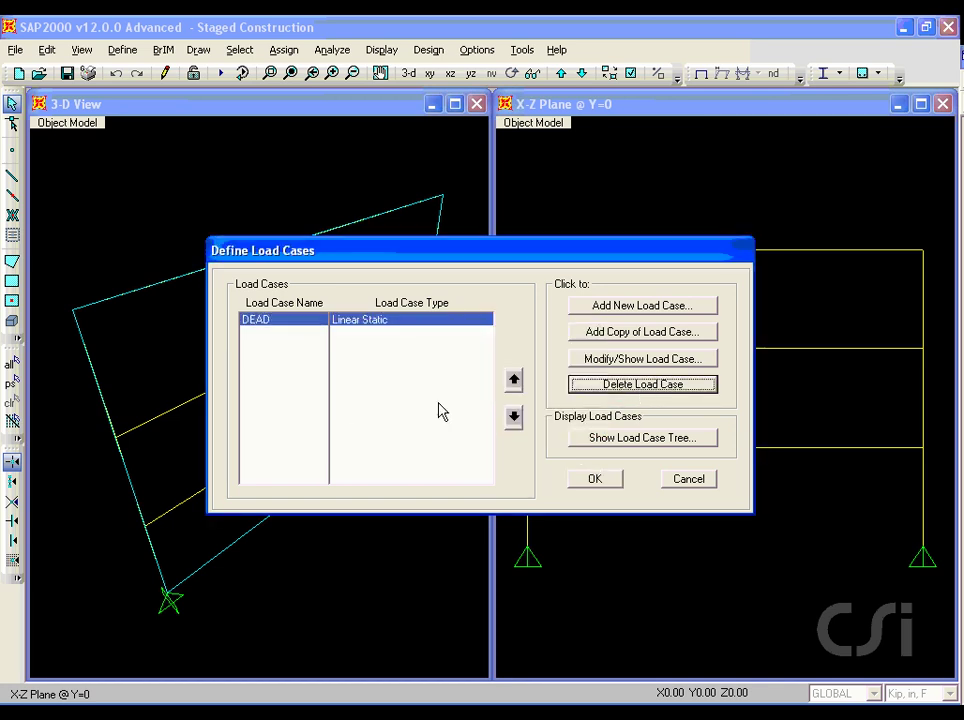
# Add a new load case and rename ACASE1 to STAGEDCON
pyautogui.click(618, 309)
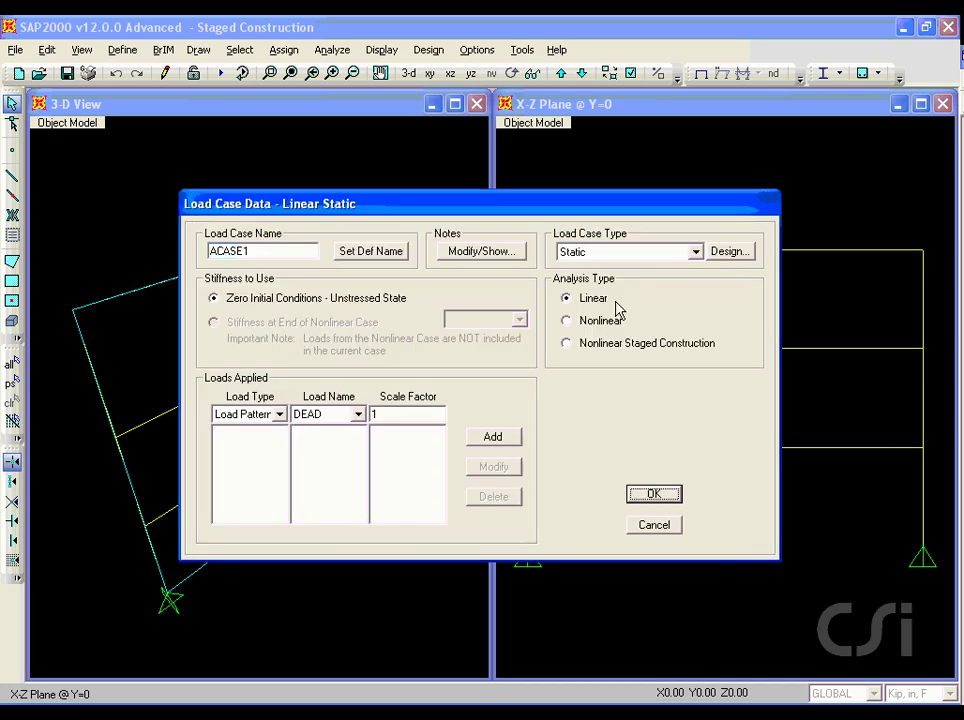
pyautogui.doubleClick(304, 256)
pyautogui.write('STAGEDCON')
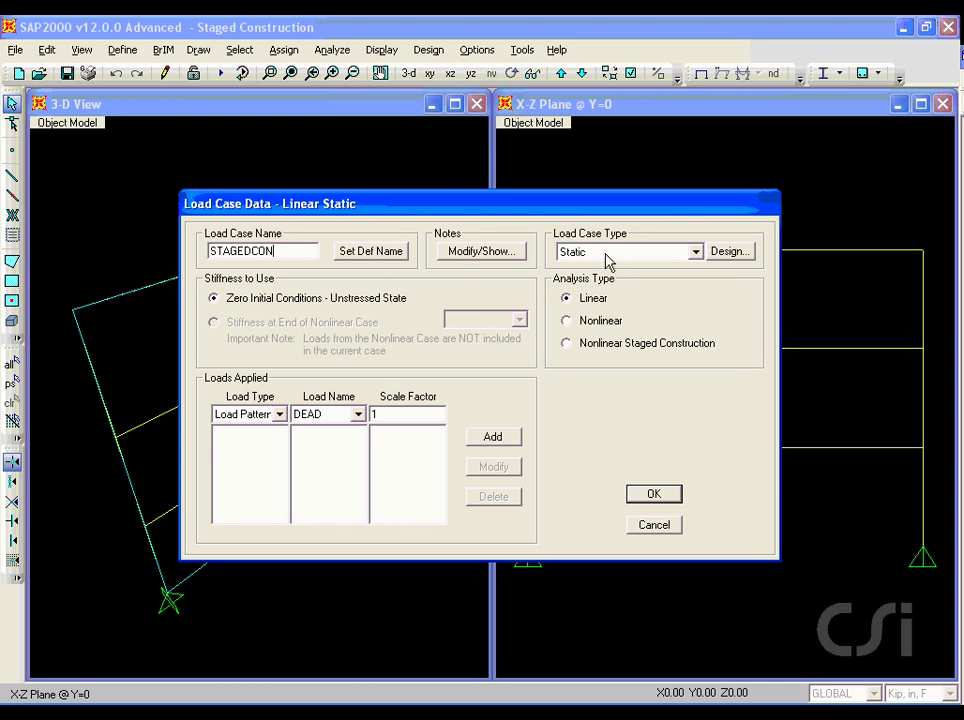
# Make STAGEDCON a Nonlinear Staged Construction case with three stages of 0 days each
pyautogui.click(567, 344)
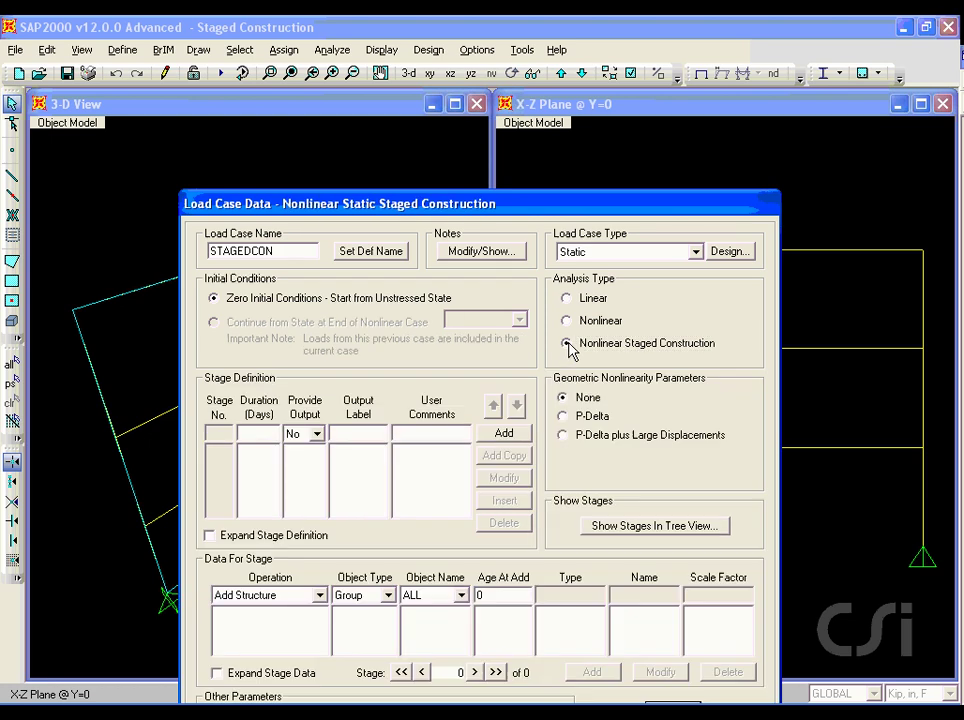
pyautogui.moveTo(572, 353); pyautogui.dragTo(608, 355)
pyautogui.moveTo(222, 309); pyautogui.dragTo(294, 312)
pyautogui.click(503, 434)
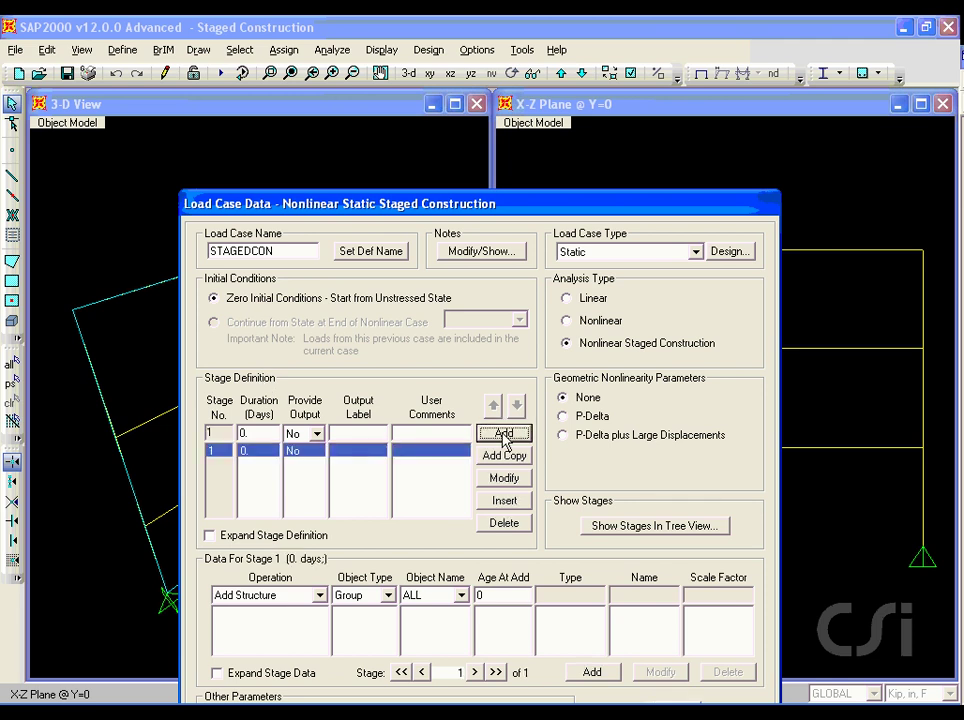
pyautogui.click(503, 434)
pyautogui.click(503, 434)
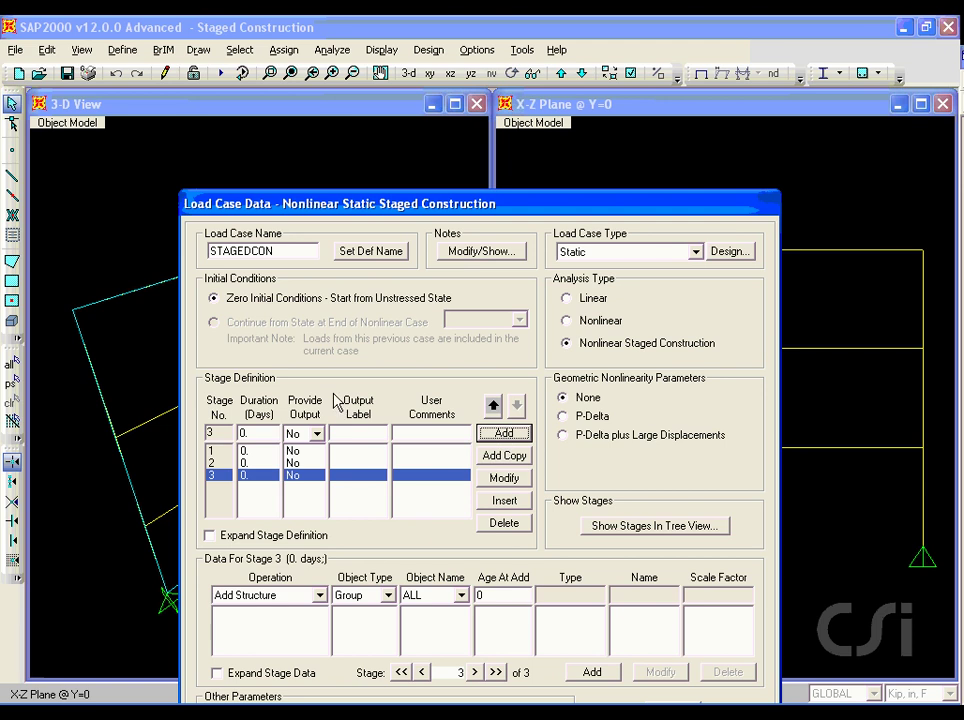
pyautogui.moveTo(327, 206); pyautogui.dragTo(309, 63)
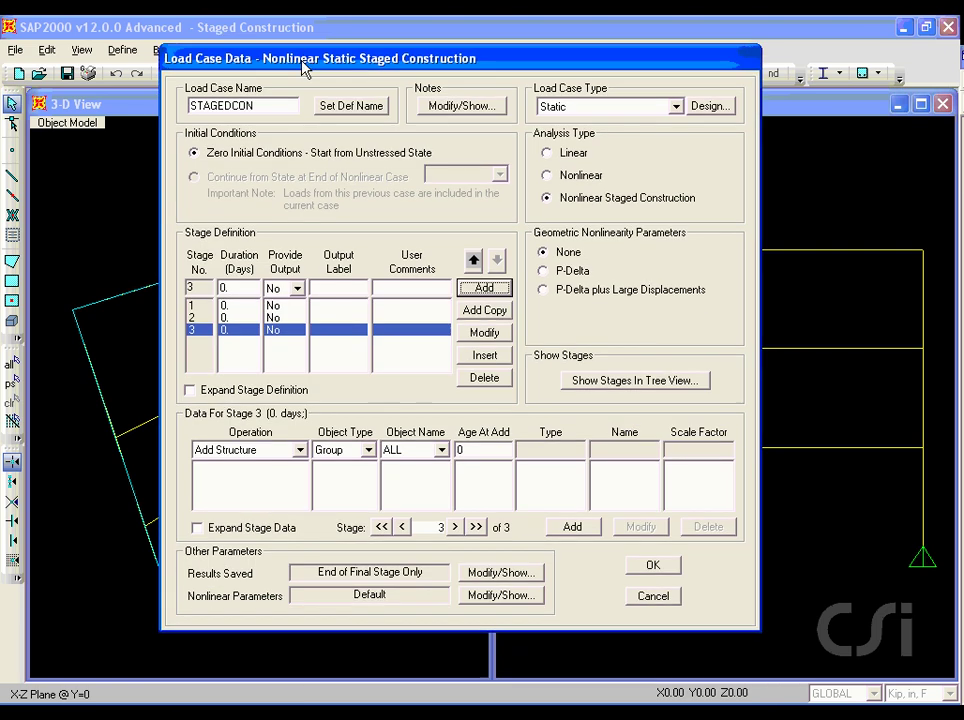
pyautogui.click(196, 306)
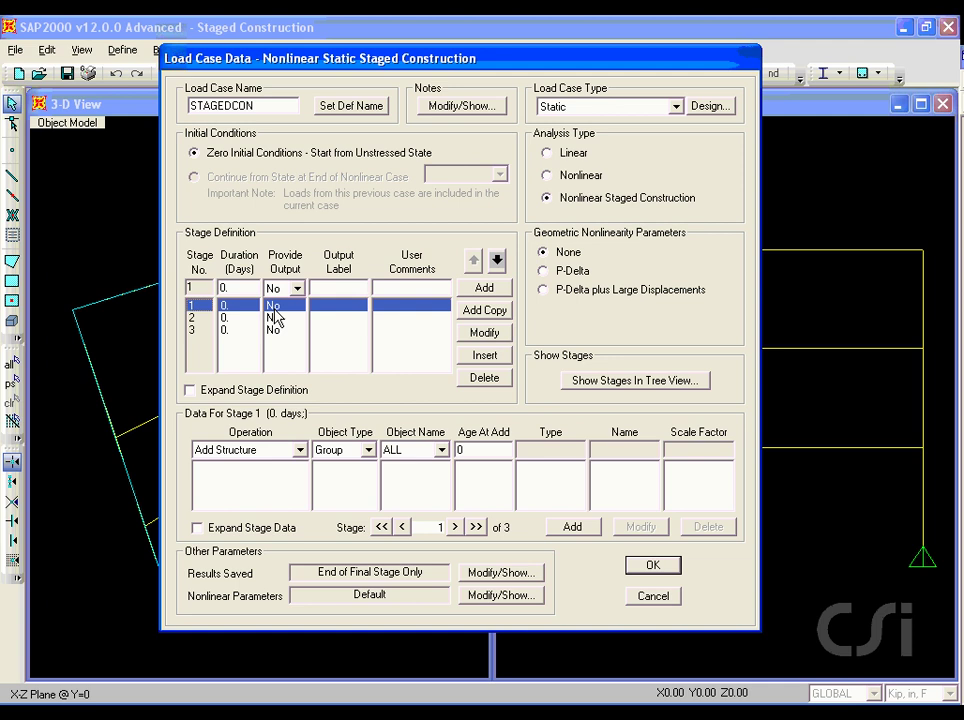
# Add an Add Structure operation for group STORY1 to stage 1
pyautogui.click(299, 450)
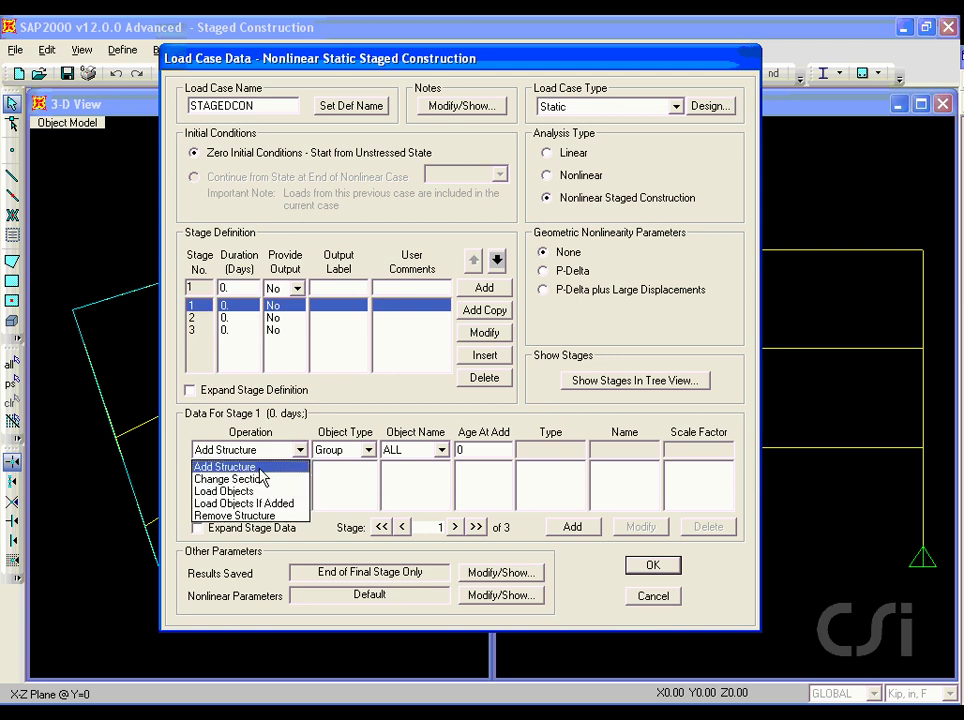
pyautogui.click(260, 470)
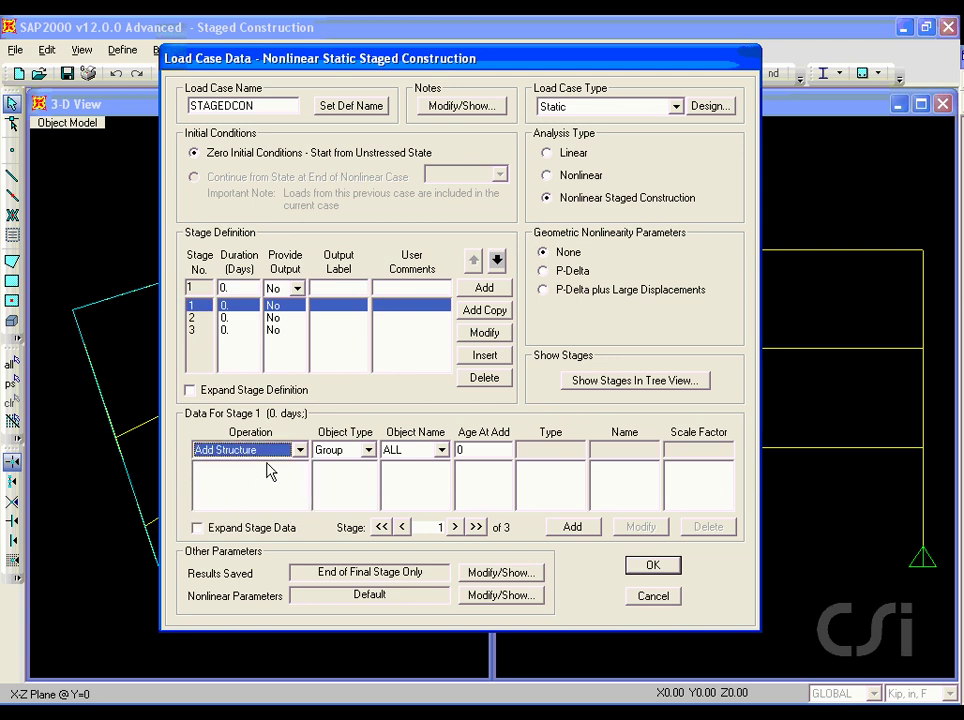
pyautogui.click(441, 450)
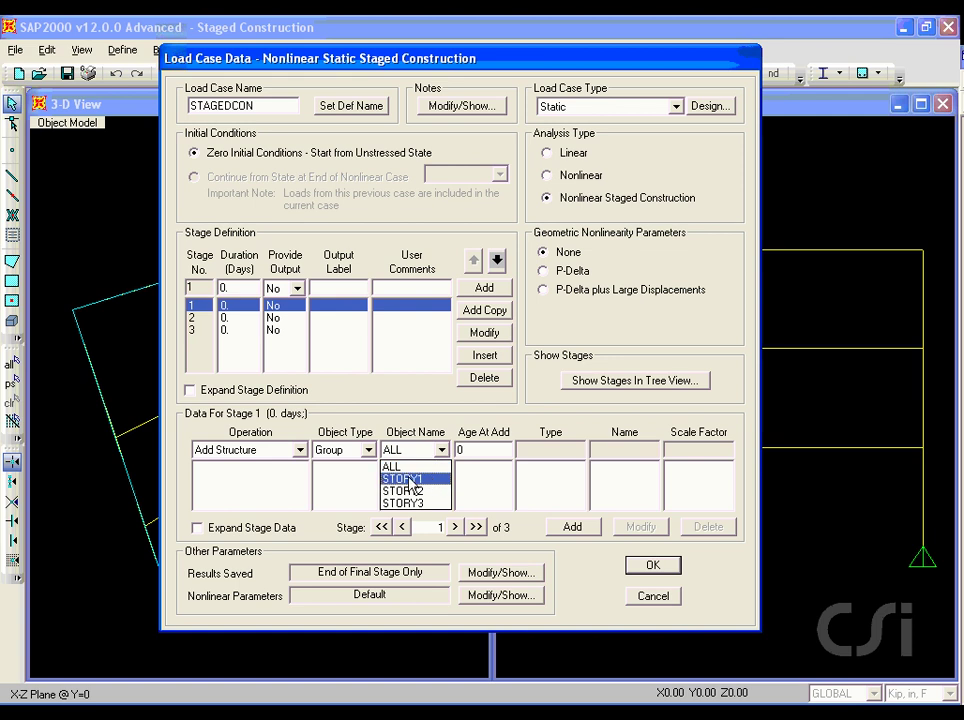
pyautogui.click(408, 479)
pyautogui.click(572, 528)
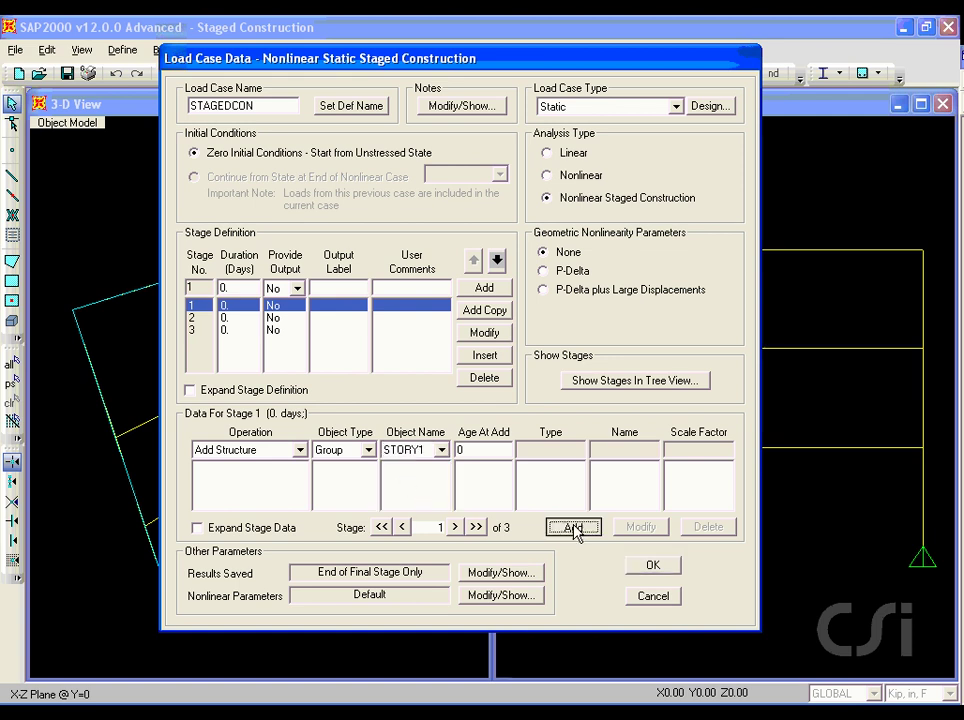
# Add a Load Objects If Added operation applying DEAD at scale 1 to STORY1
pyautogui.click(271, 449)
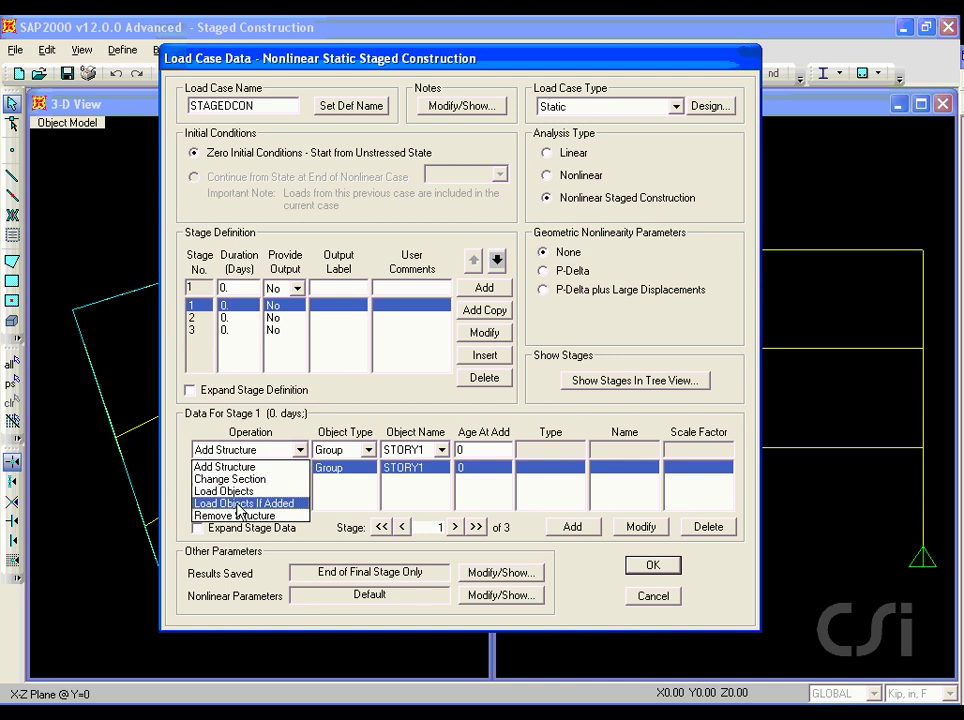
pyautogui.click(270, 503)
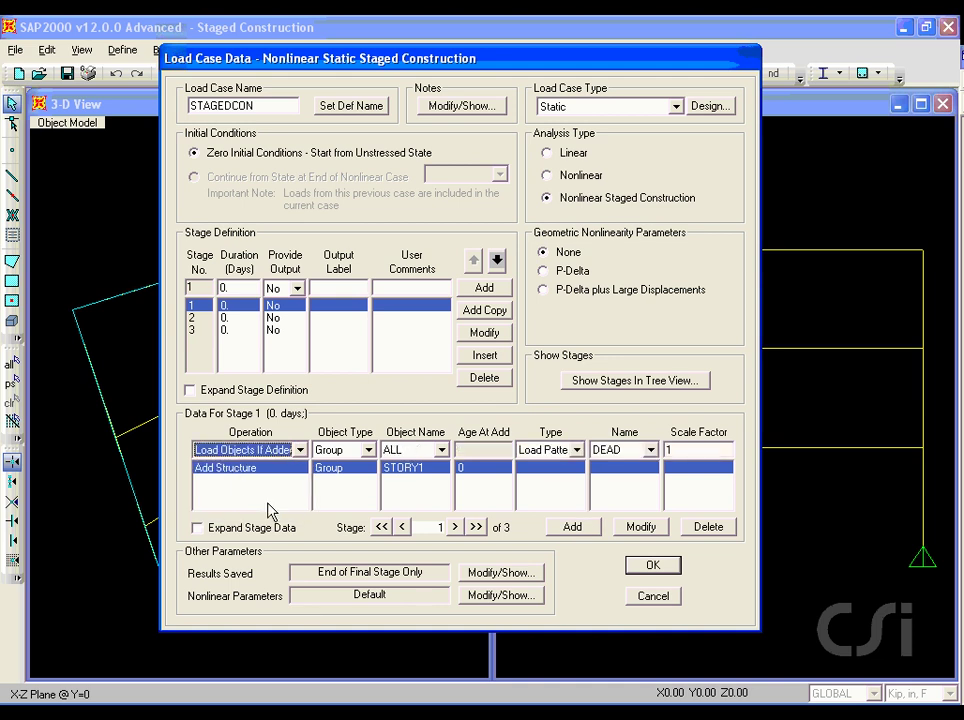
pyautogui.click(439, 450)
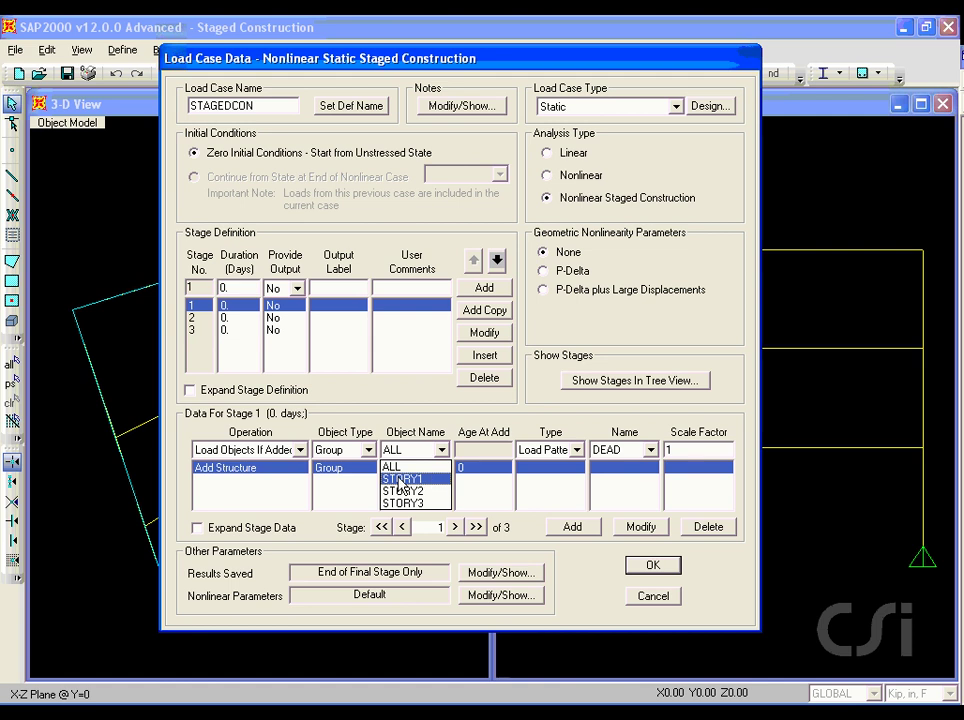
pyautogui.click(400, 482)
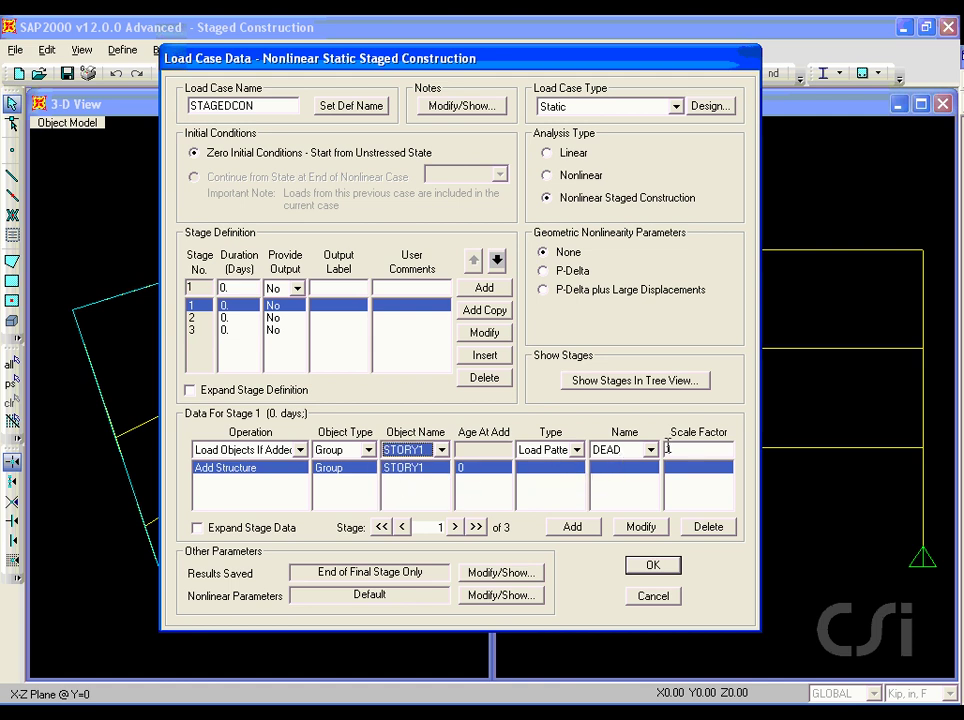
pyautogui.click(574, 527)
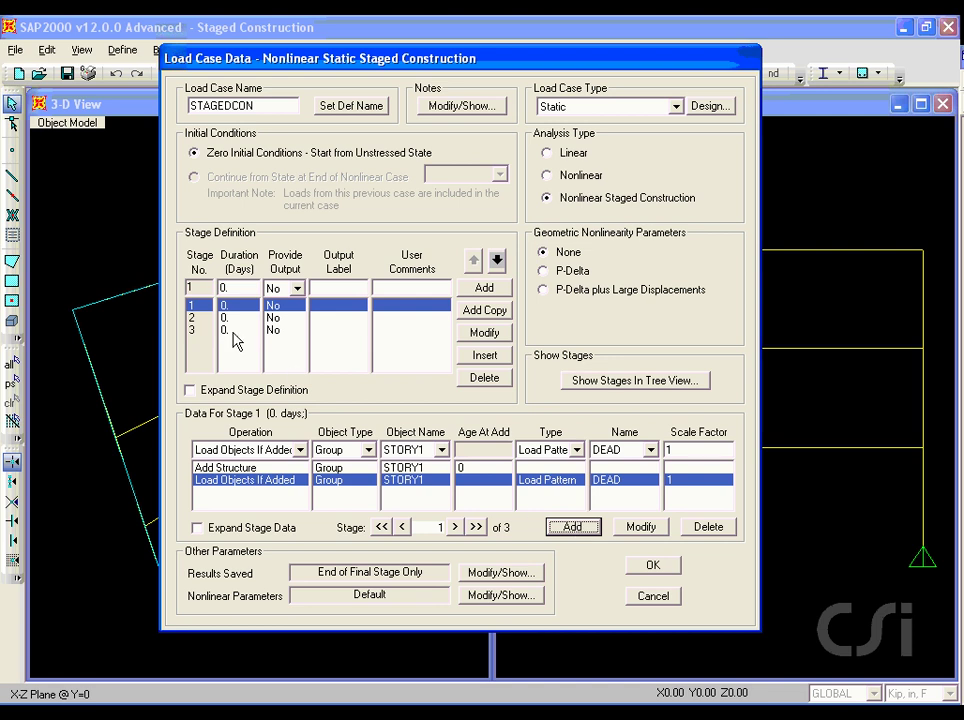
pyautogui.click(195, 318)
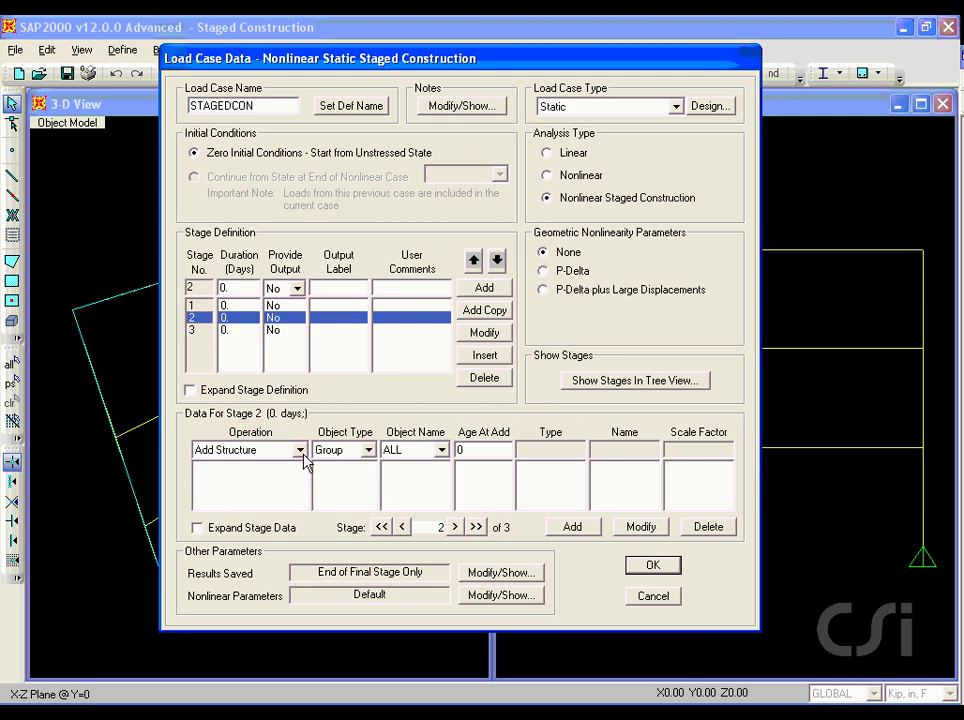
# Add an Add Structure operation for group STORY2 to stage 2
pyautogui.click(432, 451)
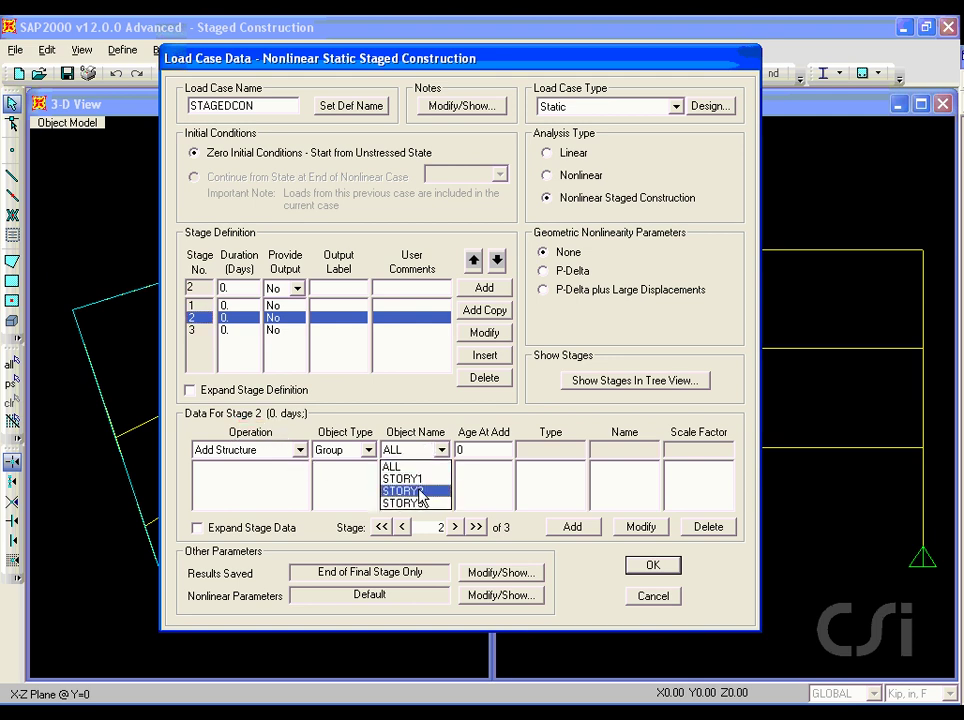
pyautogui.click(418, 491)
pyautogui.click(571, 527)
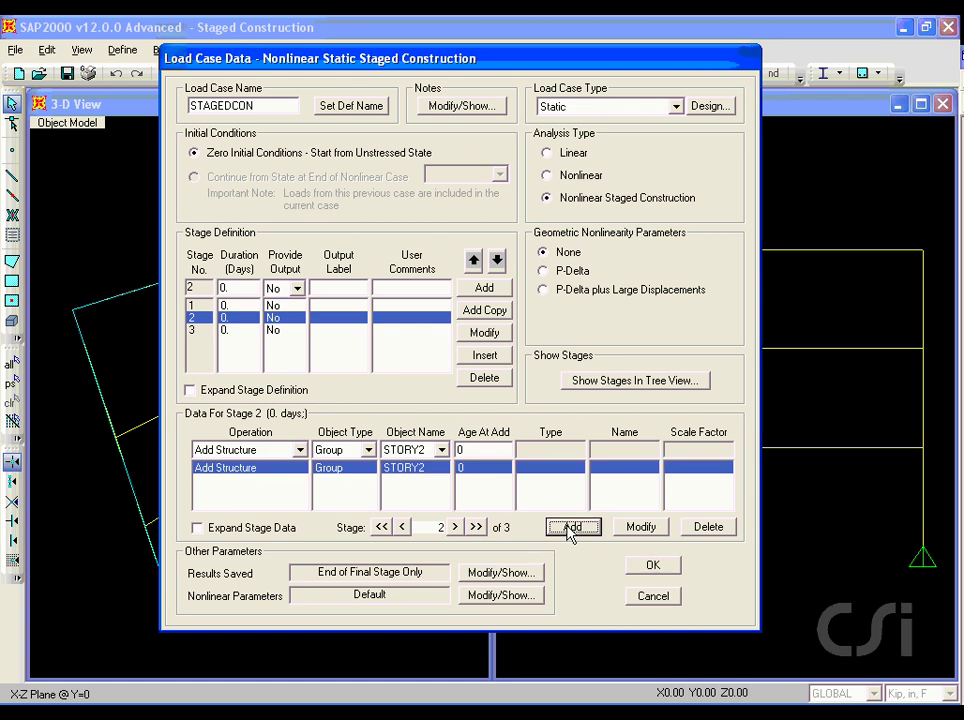
# Add a Load Objects If Added operation applying DEAD at scale 1 to STORY2
pyautogui.click(299, 450)
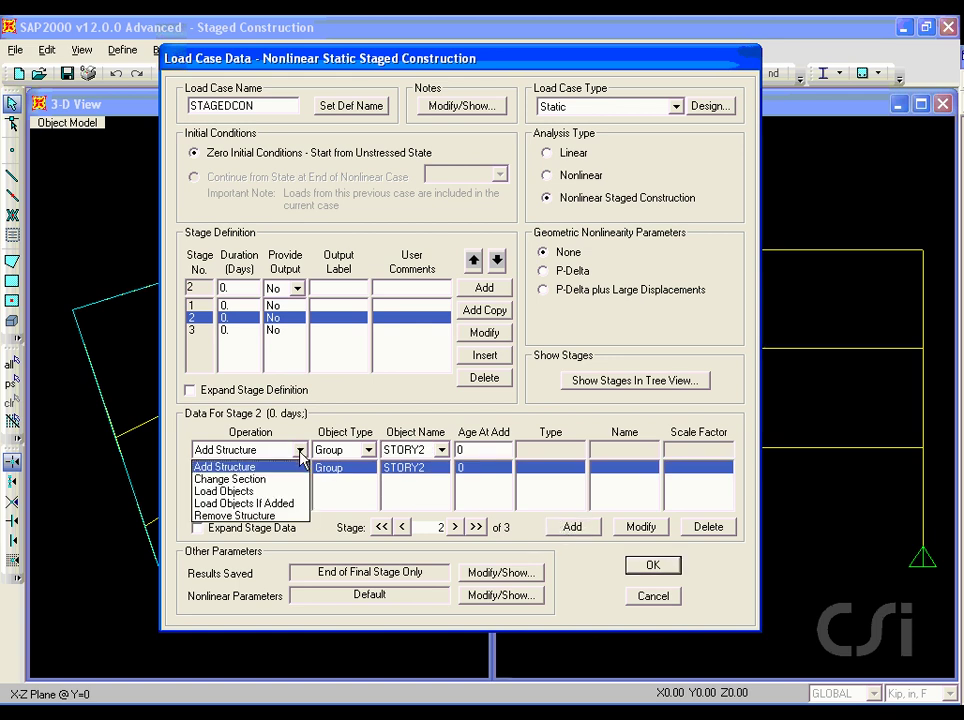
pyautogui.click(298, 505)
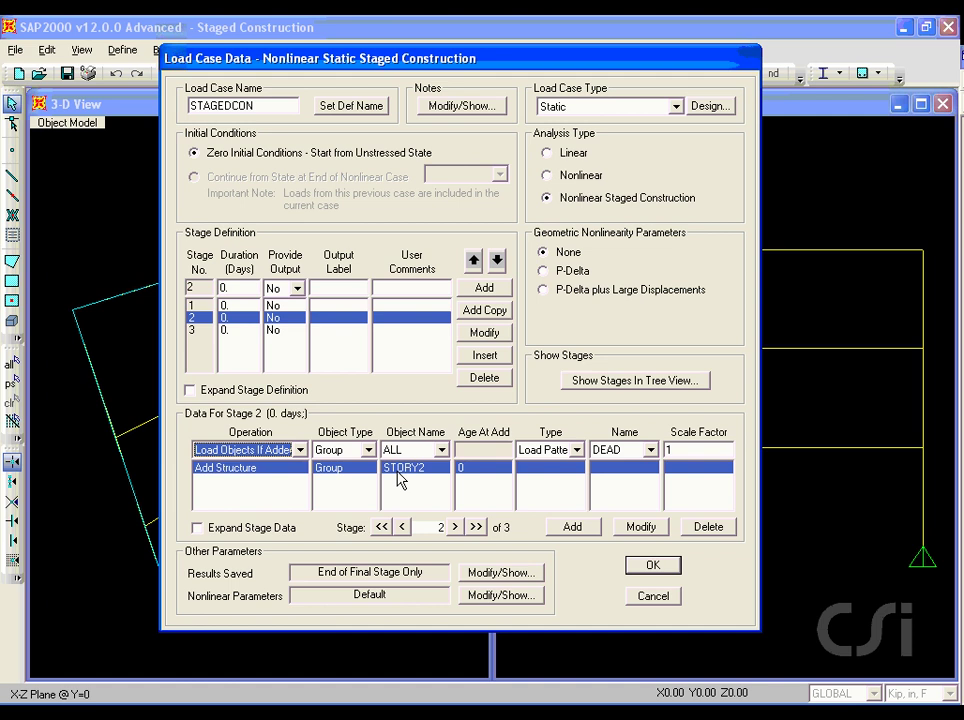
pyautogui.click(422, 458)
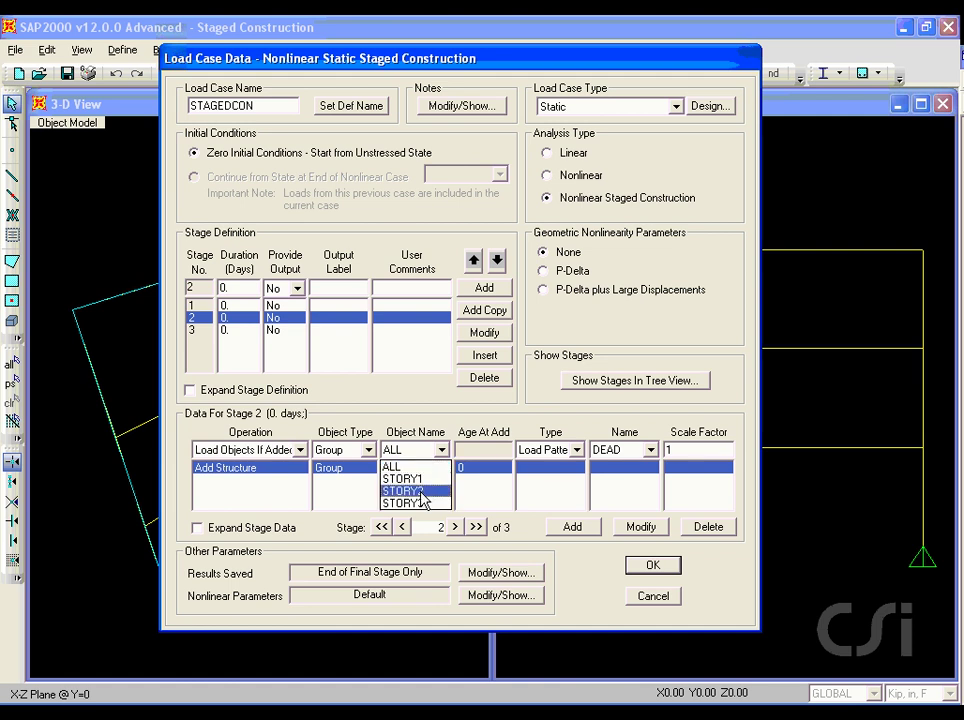
pyautogui.click(418, 492)
pyautogui.click(570, 528)
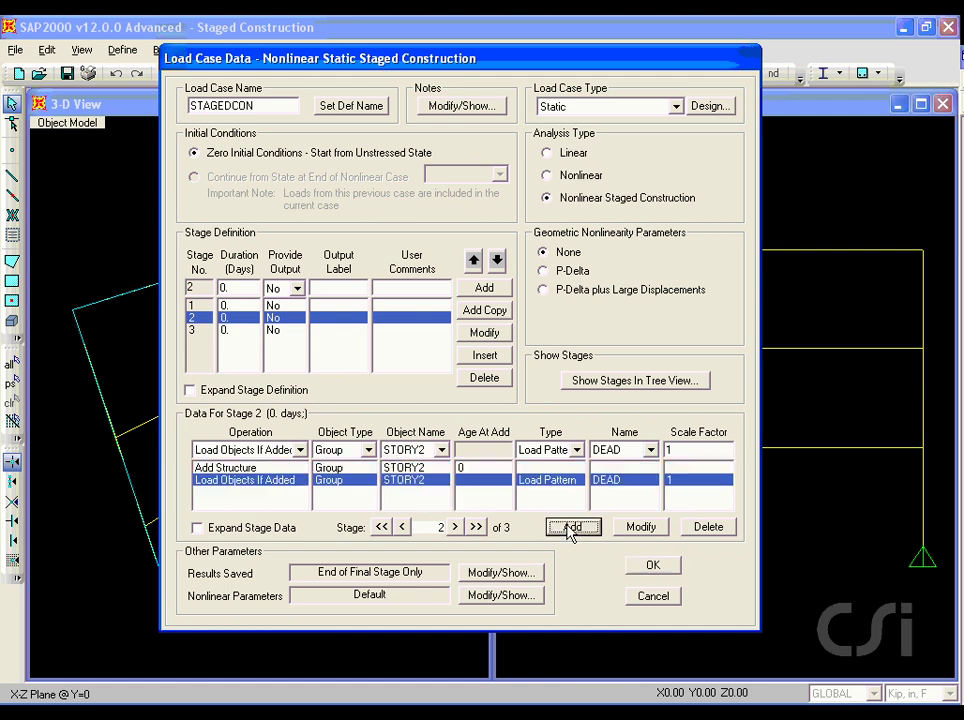
pyautogui.click(200, 331)
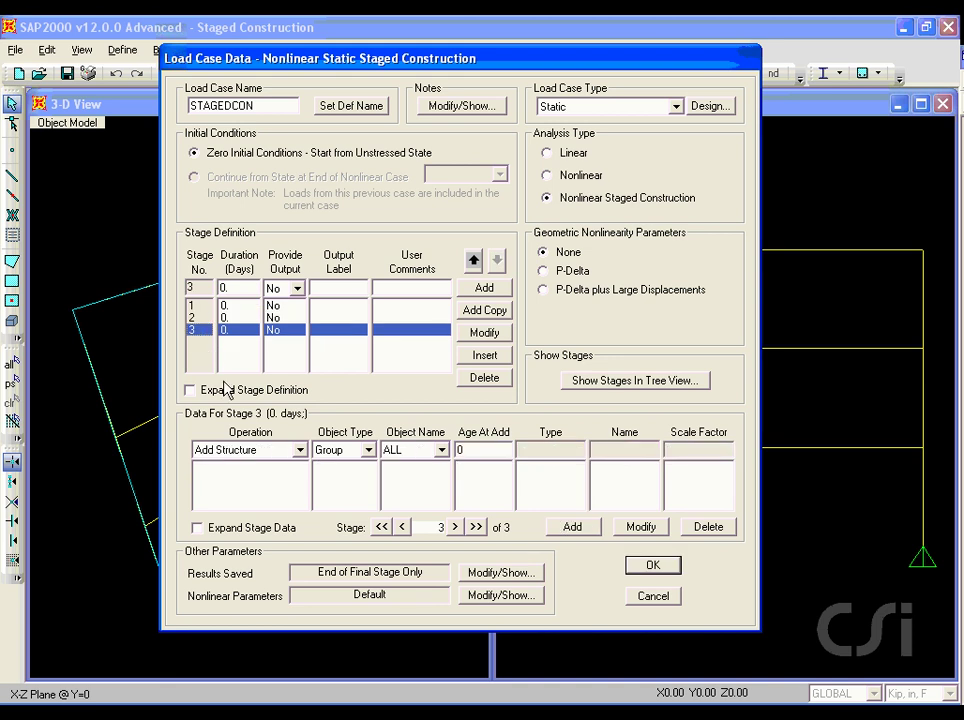
# Add an Add Structure operation for group STORY3 to stage 3
pyautogui.click(390, 451)
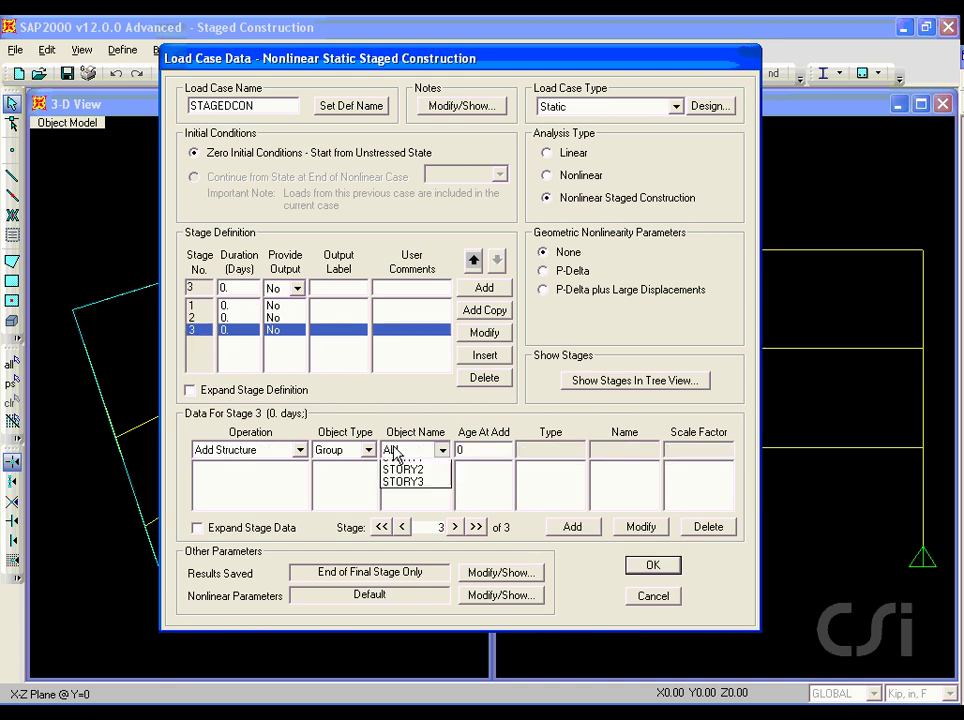
pyautogui.click(403, 503)
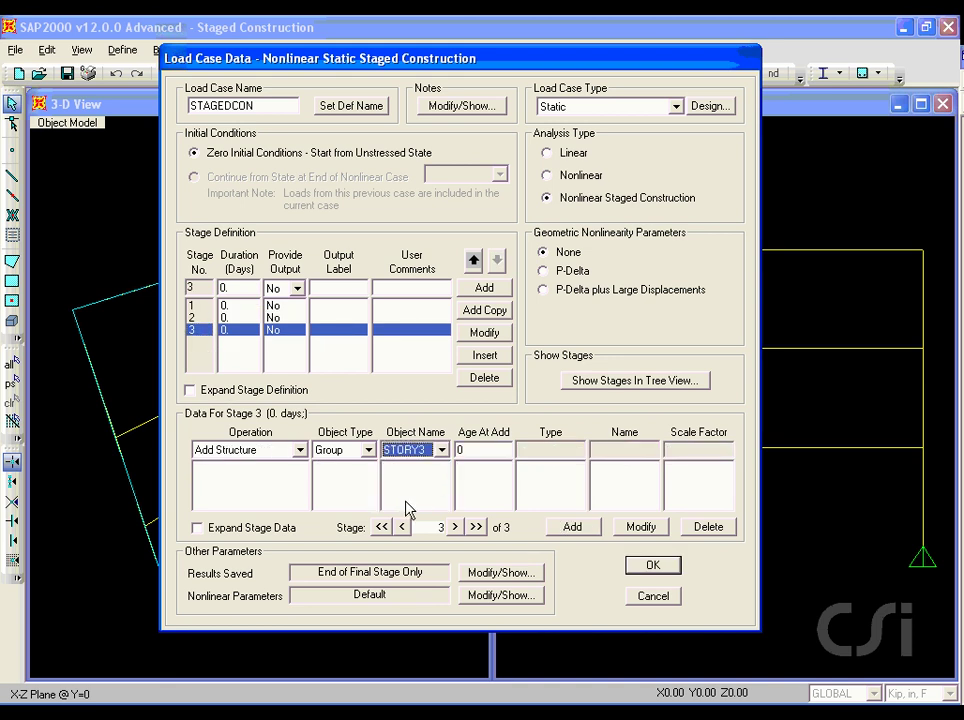
pyautogui.click(568, 527)
# Add a Load Objects If Added operation applying DEAD at scale 1 to STORY3
pyautogui.click(299, 450)
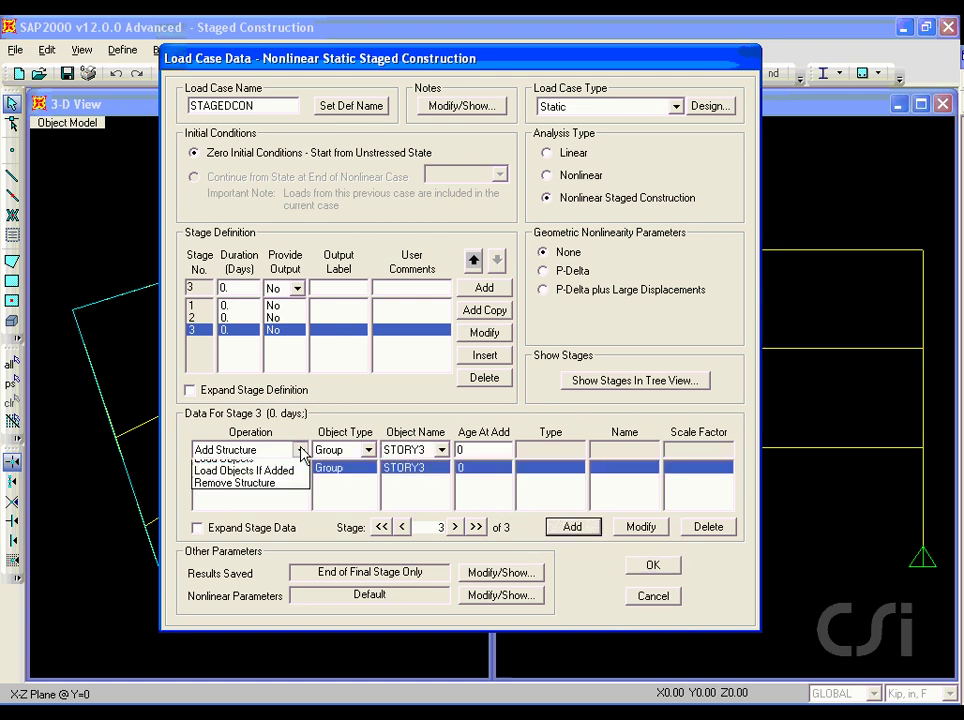
pyautogui.click(295, 511)
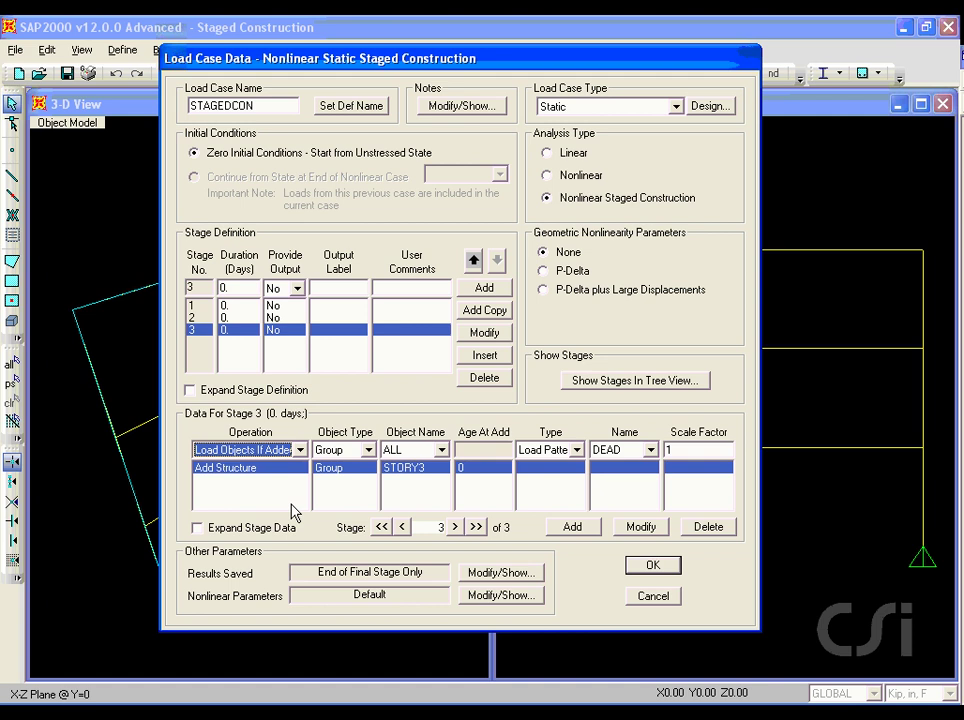
pyautogui.click(418, 455)
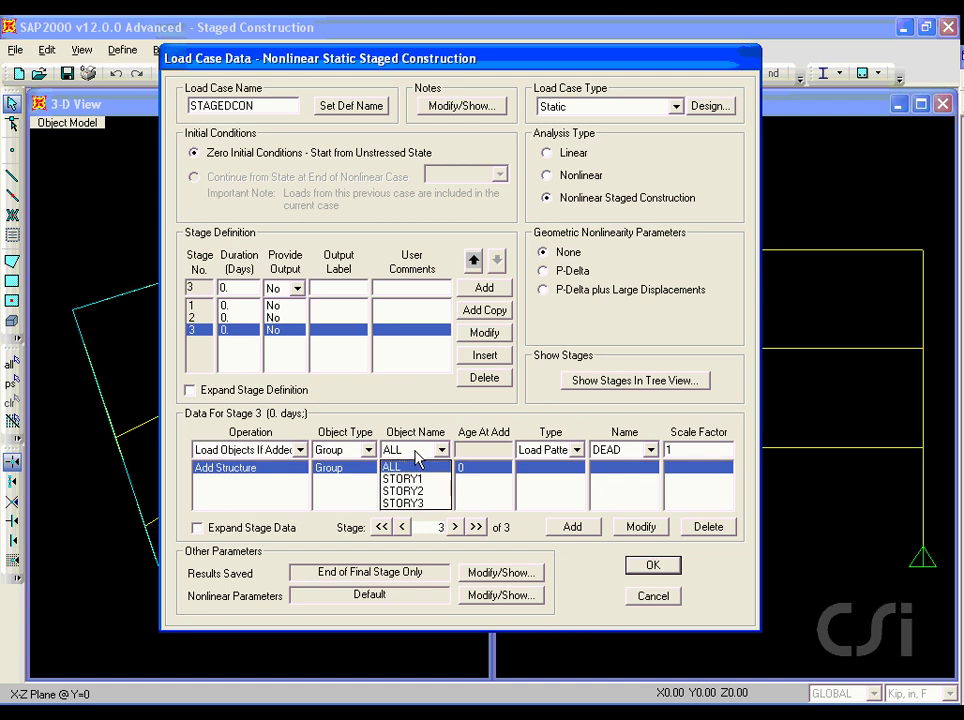
pyautogui.click(416, 503)
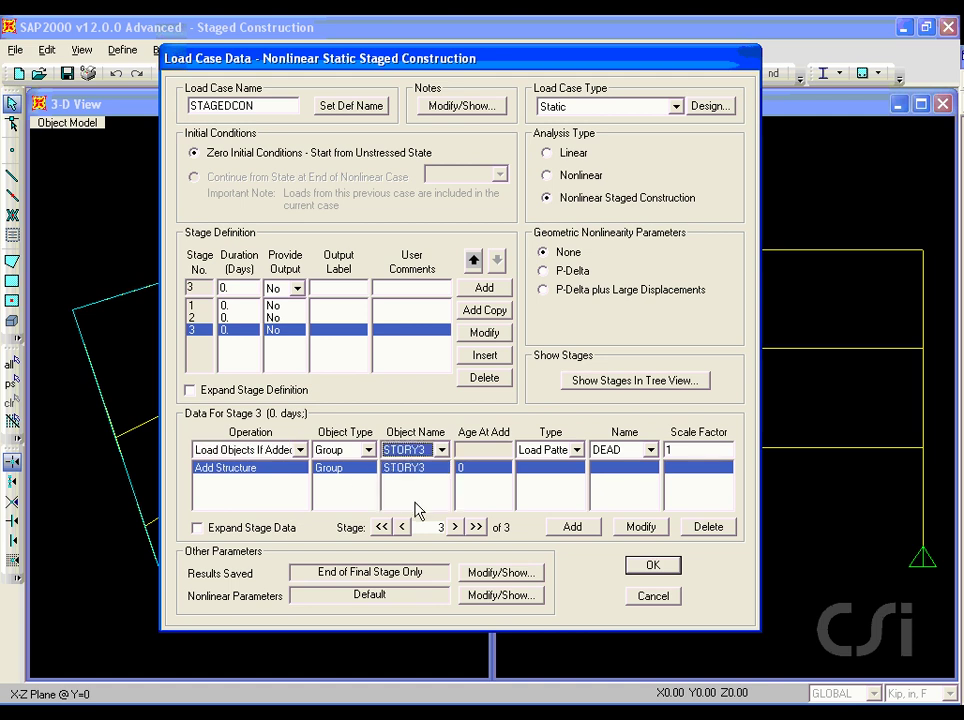
pyautogui.click(572, 530)
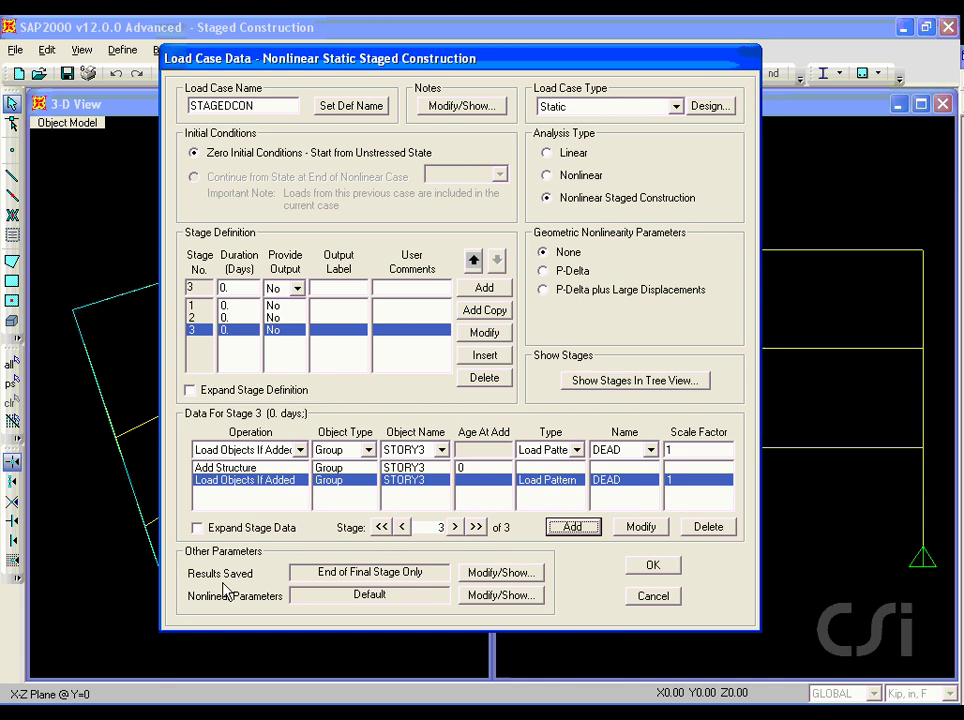
pyautogui.moveTo(186, 576); pyautogui.dragTo(253, 576)
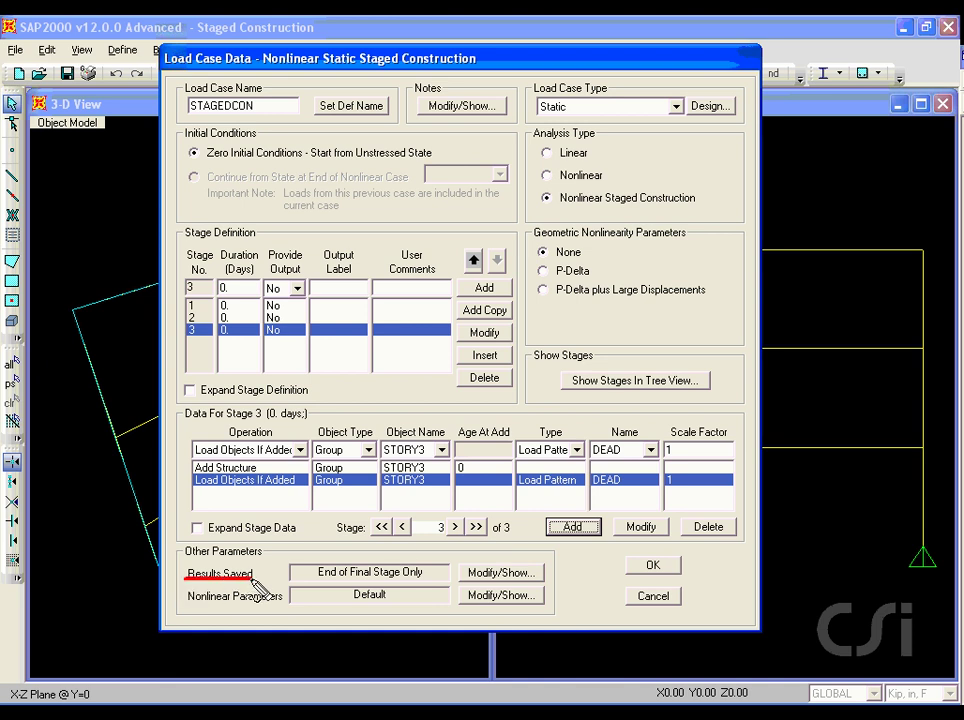
pyautogui.press('Escape')
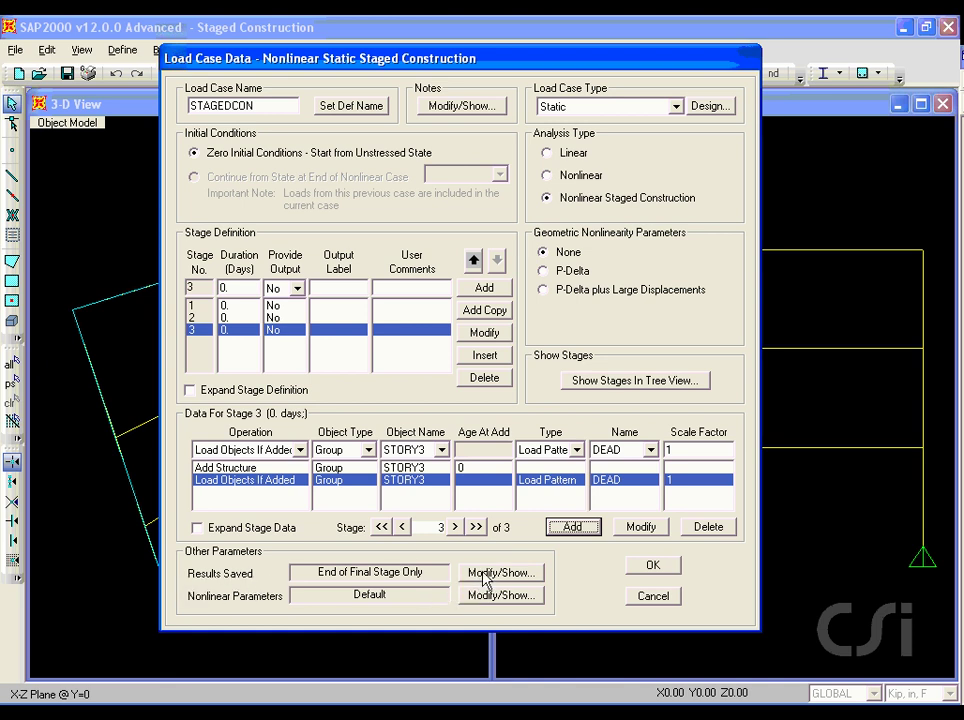
# Change STAGEDCON's saved results to End of Each Stage and confirm the load case
pyautogui.click(484, 574)
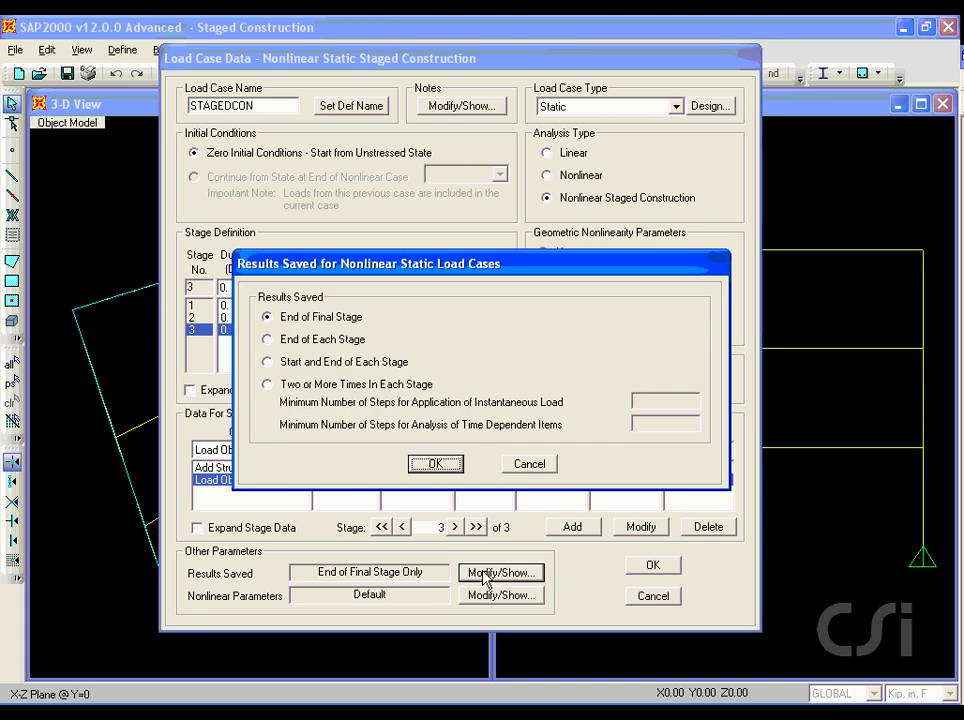
pyautogui.click(267, 340)
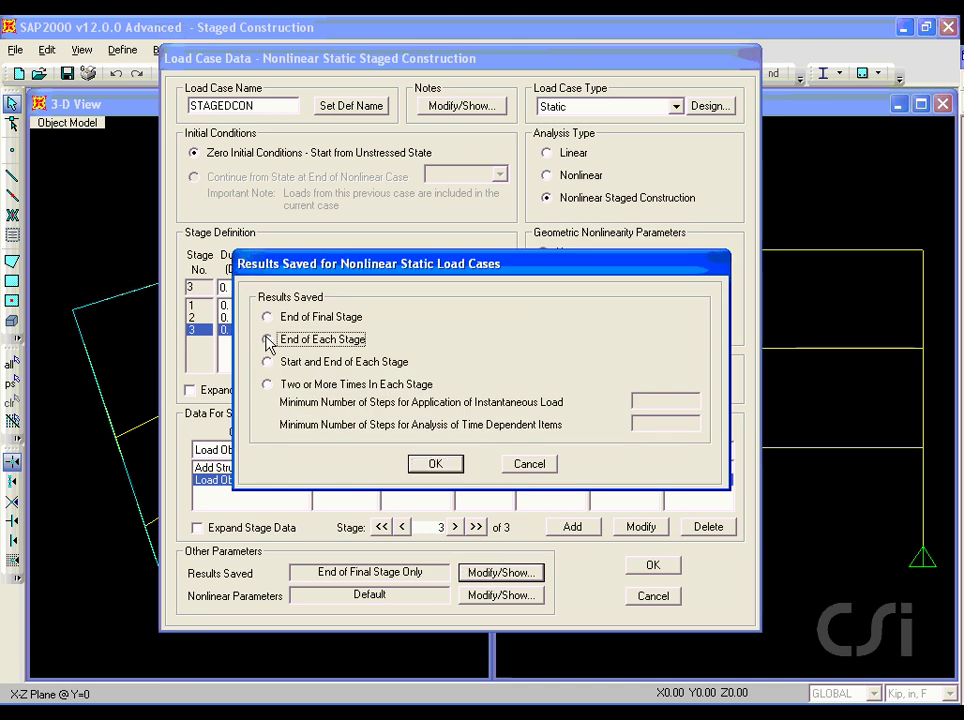
pyautogui.moveTo(277, 347); pyautogui.dragTo(322, 347)
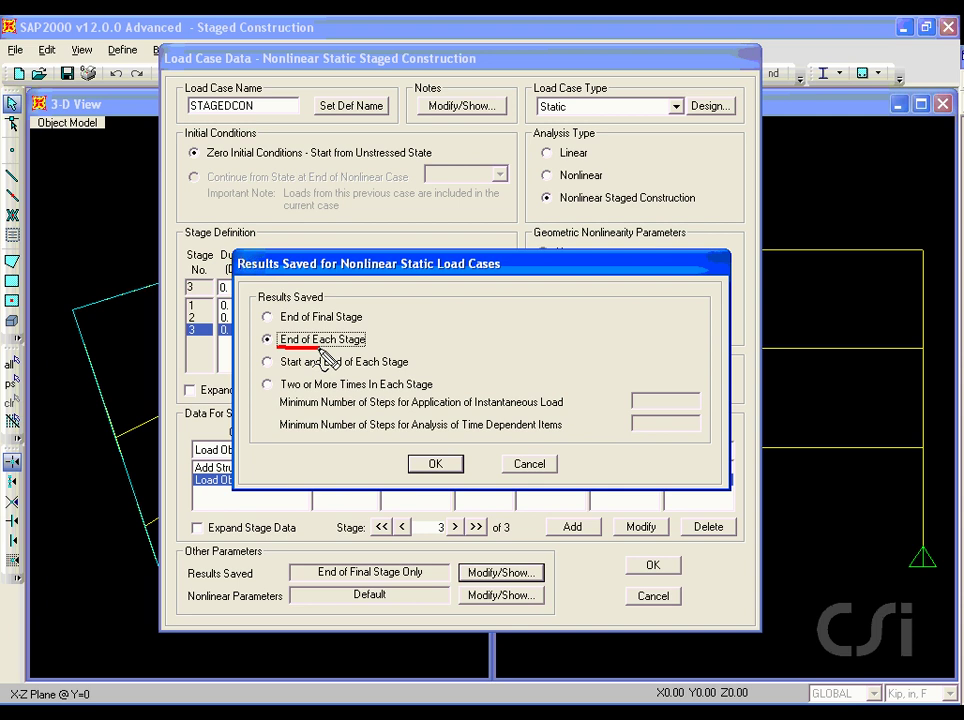
pyautogui.click(432, 464)
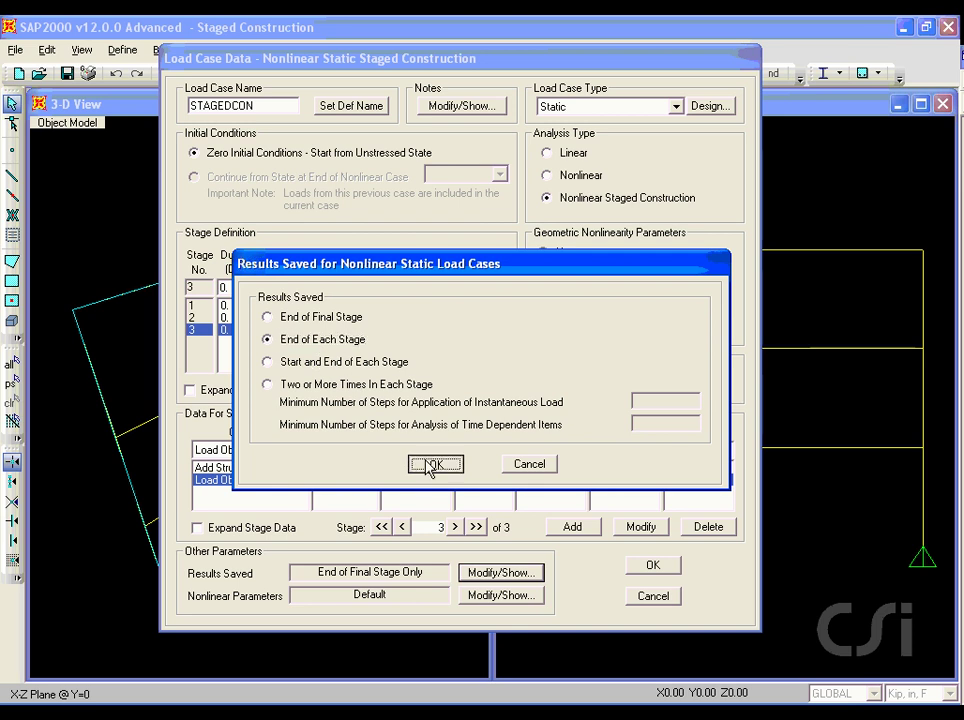
pyautogui.click(652, 566)
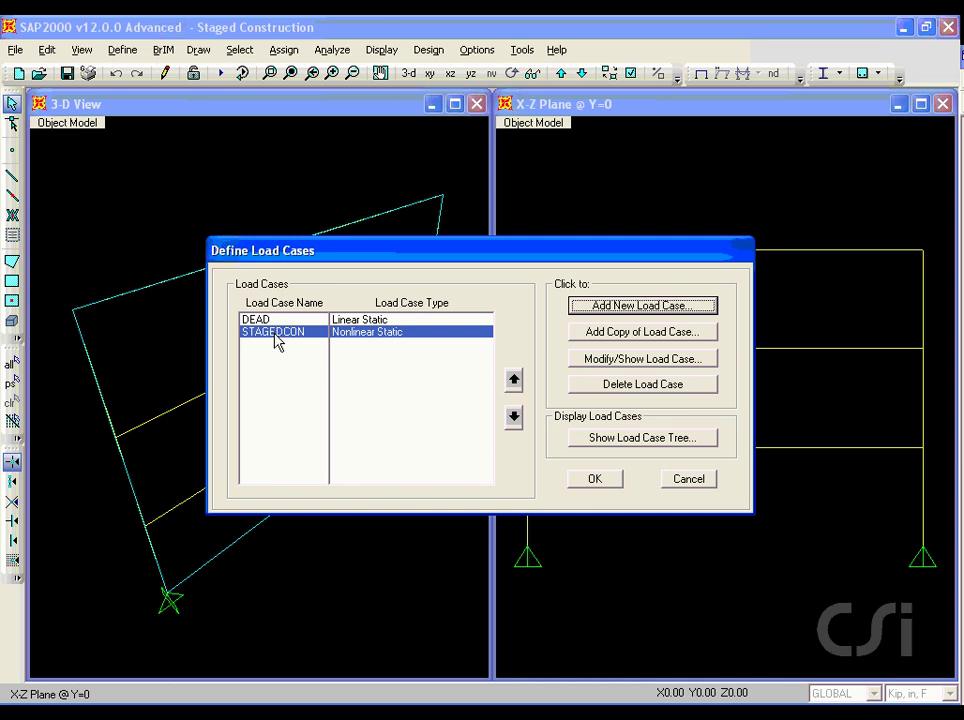
# Close the load case list, switch the 3-D window to X-Z elevation, and open the load cases to run
pyautogui.click(596, 481)
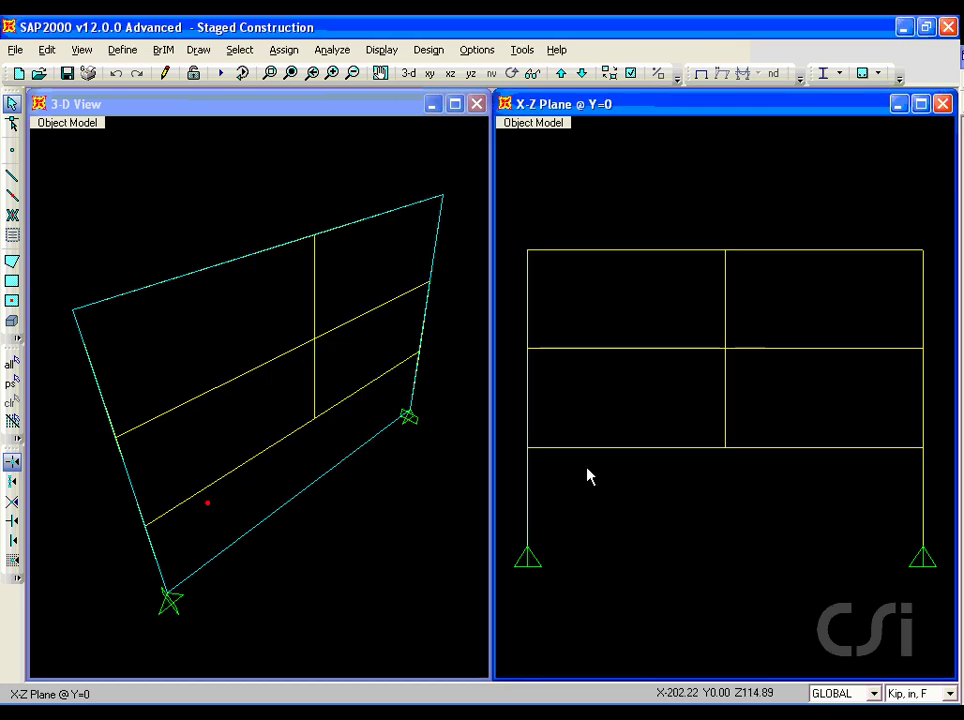
pyautogui.click(390, 122)
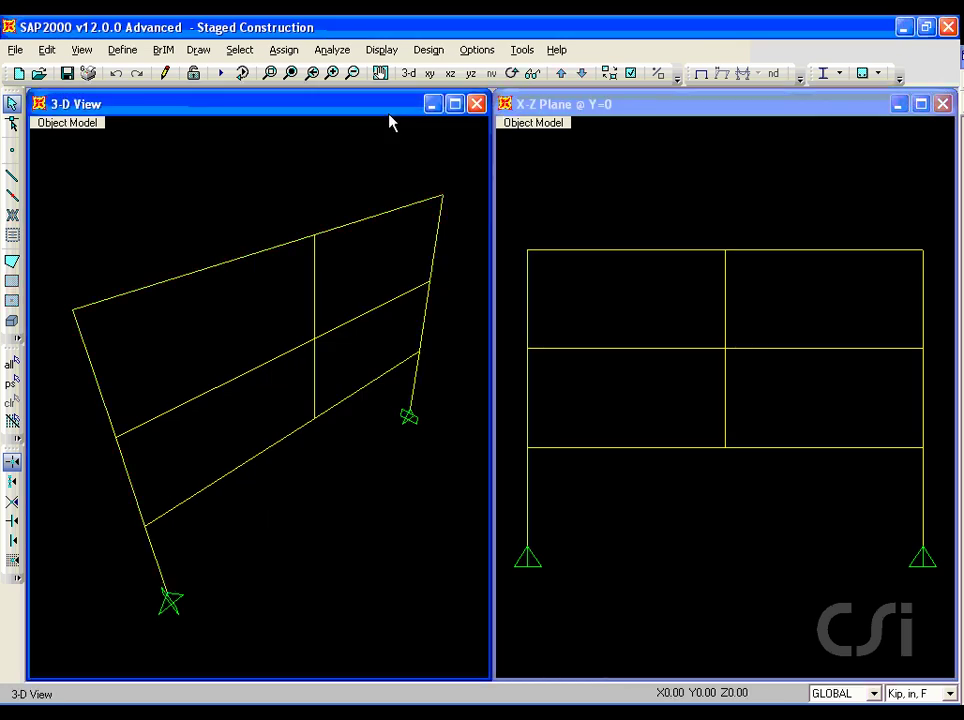
pyautogui.click(450, 74)
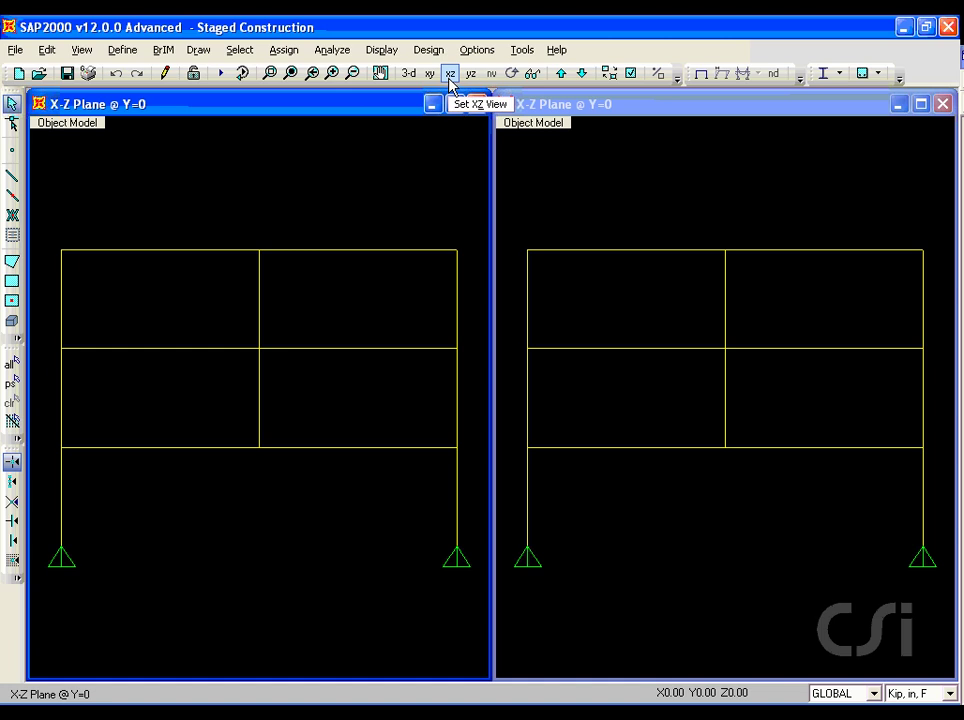
pyautogui.click(223, 73)
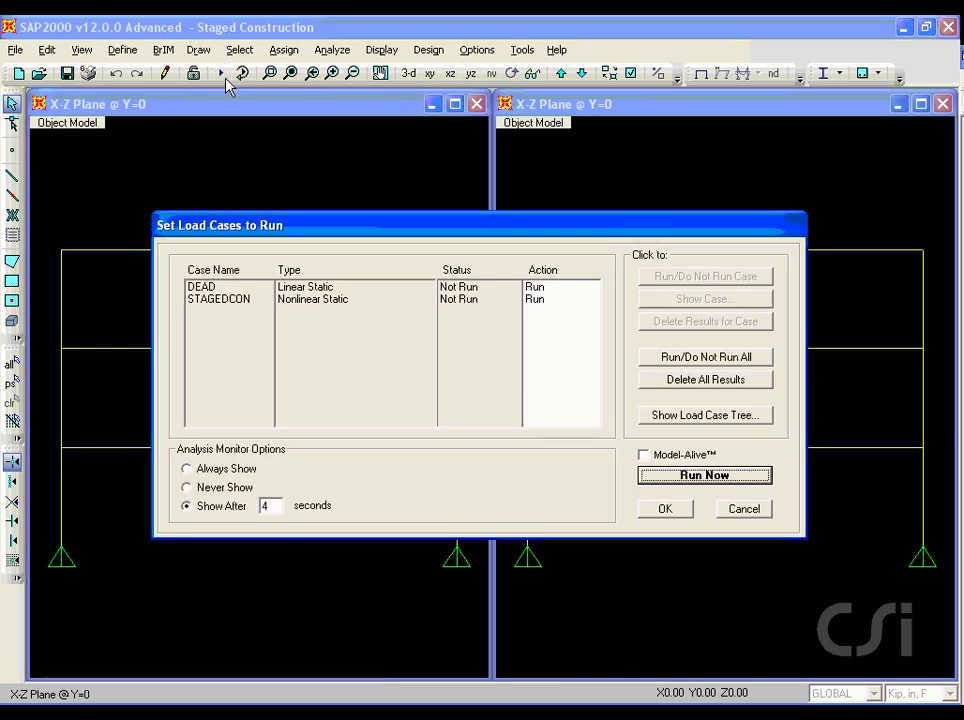
# Run DEAD and STAGEDCON, then show STAGEDCON's deformed shape at scale factor 300 in the right window
pyautogui.click(700, 477)
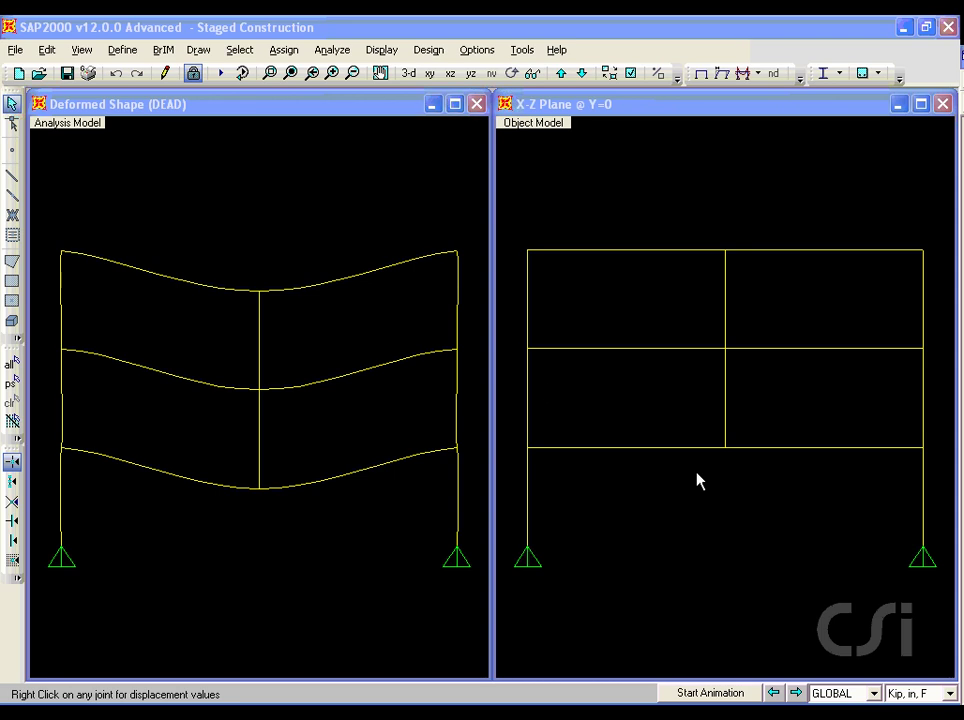
pyautogui.click(580, 192)
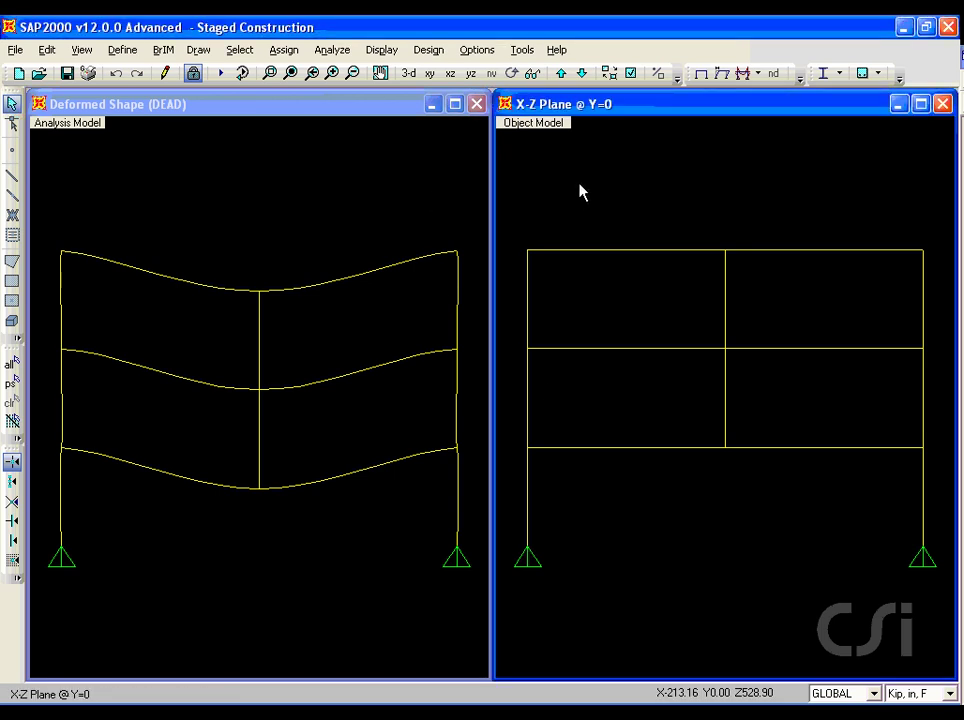
pyautogui.click(381, 50)
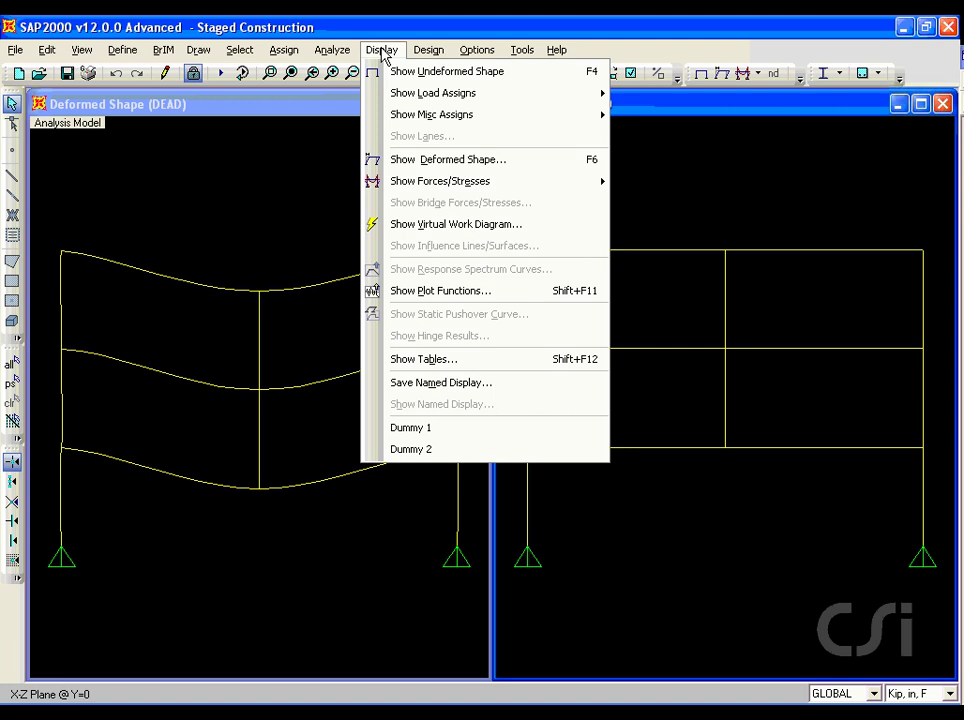
pyautogui.click(496, 162)
pyautogui.click(537, 166)
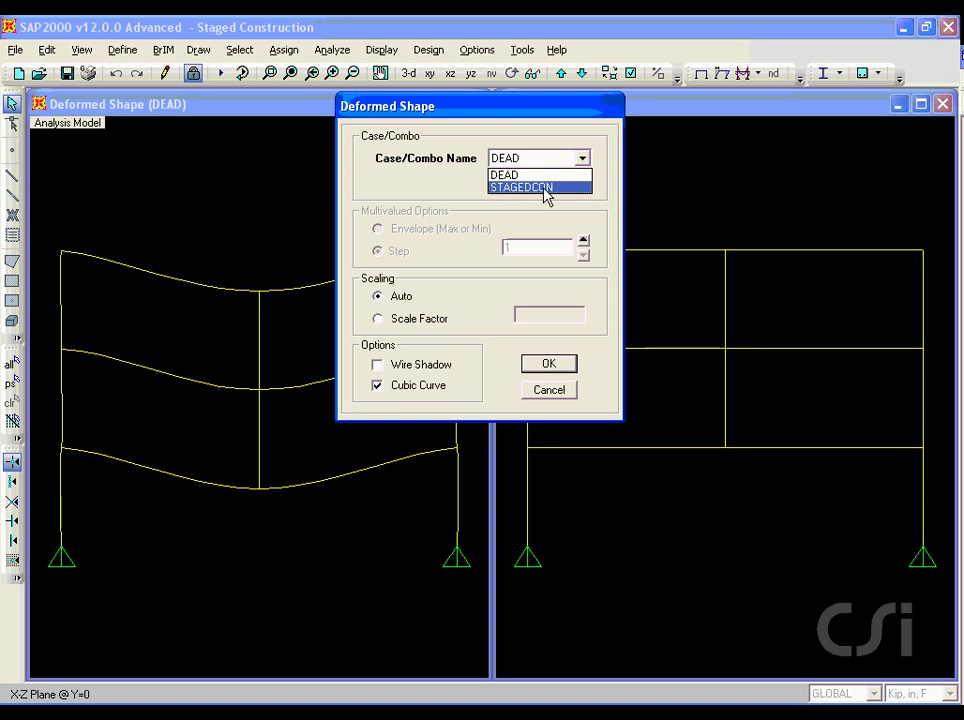
pyautogui.click(543, 187)
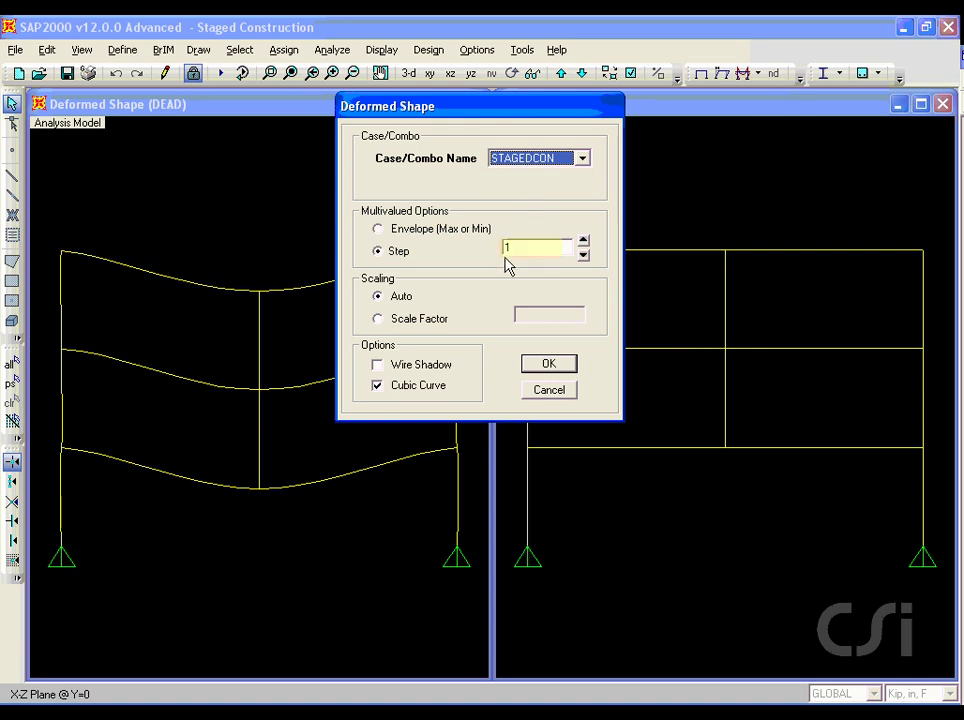
pyautogui.click(437, 320)
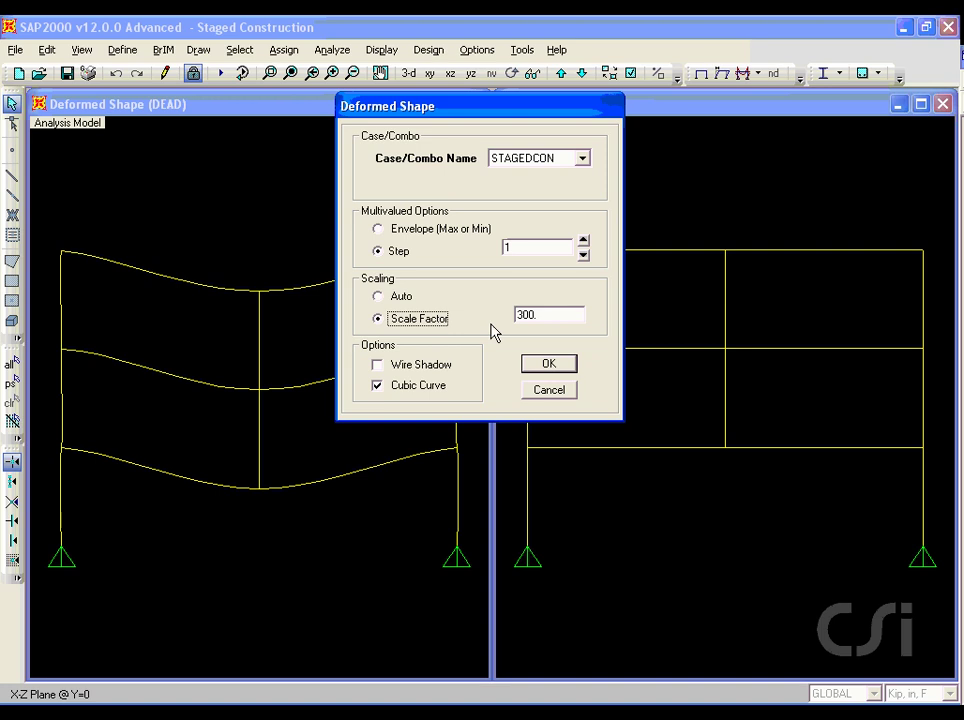
pyautogui.click(548, 365)
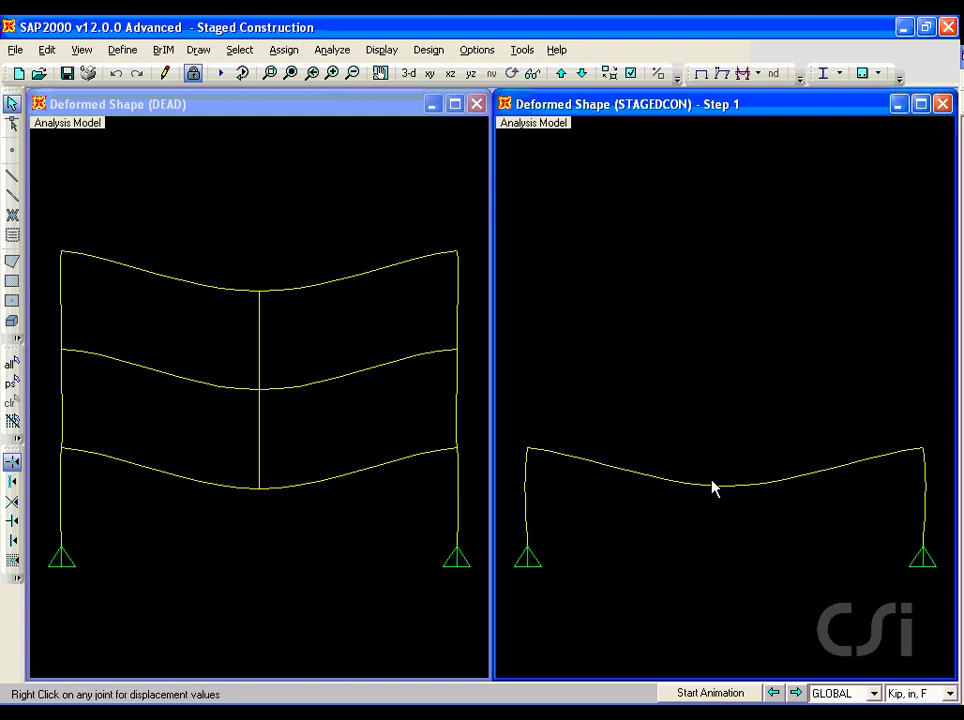
# Show the STAGEDCON deformed shape at construction step 2
pyautogui.click(381, 50)
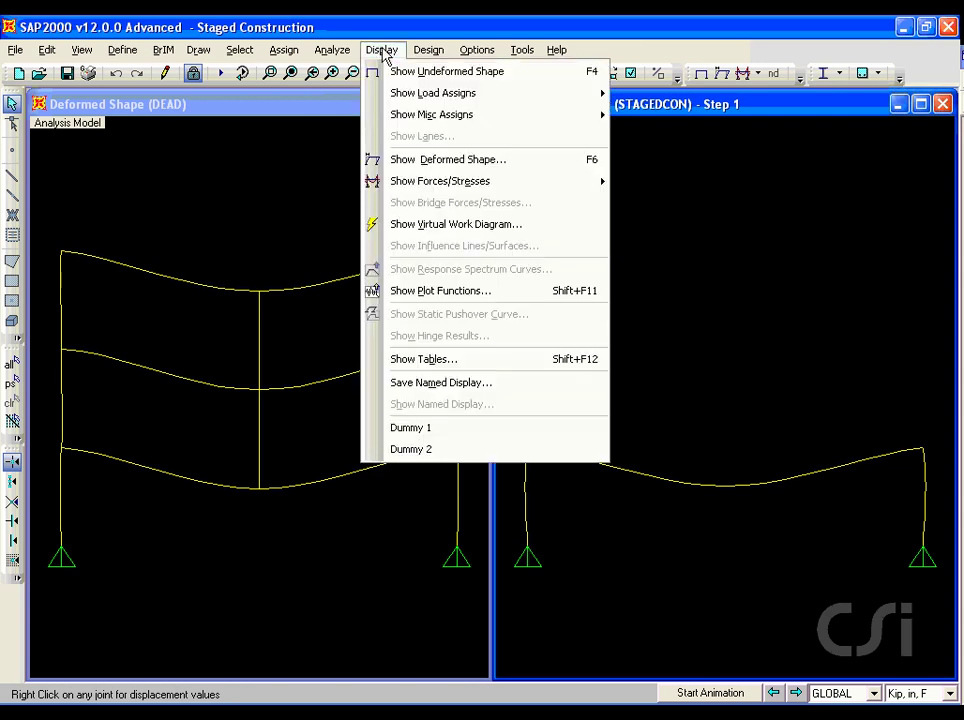
pyautogui.click(410, 160)
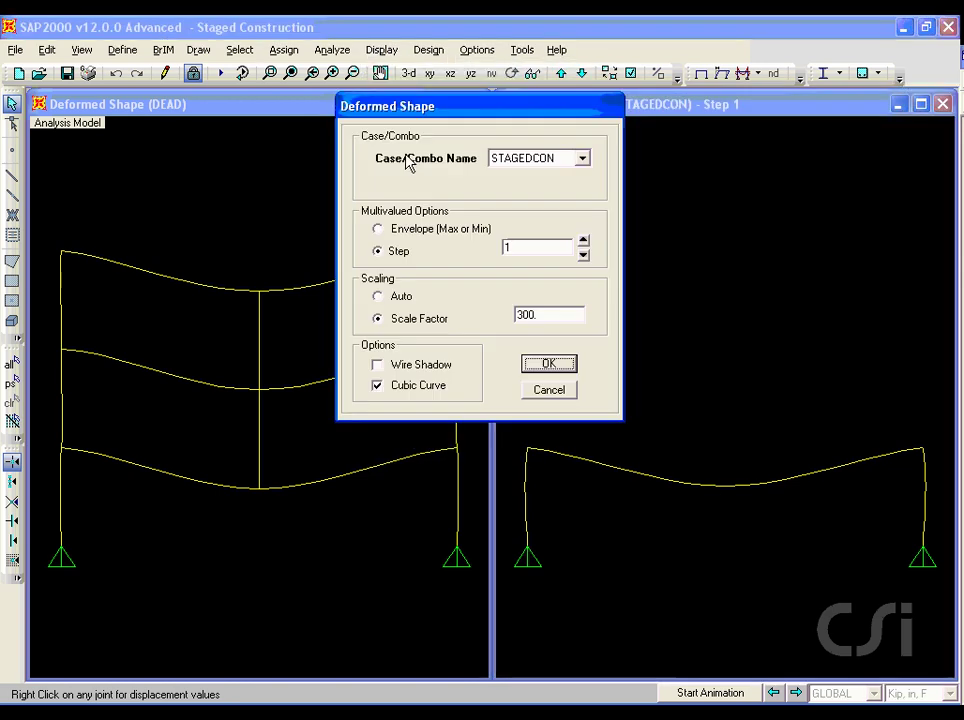
pyautogui.click(583, 243)
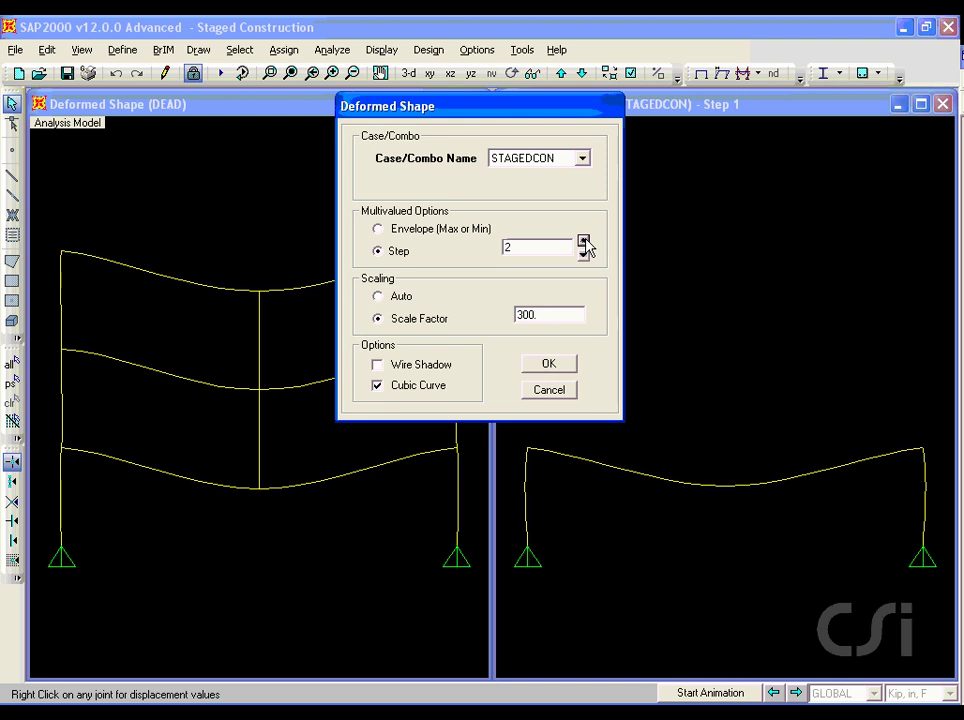
pyautogui.click(549, 364)
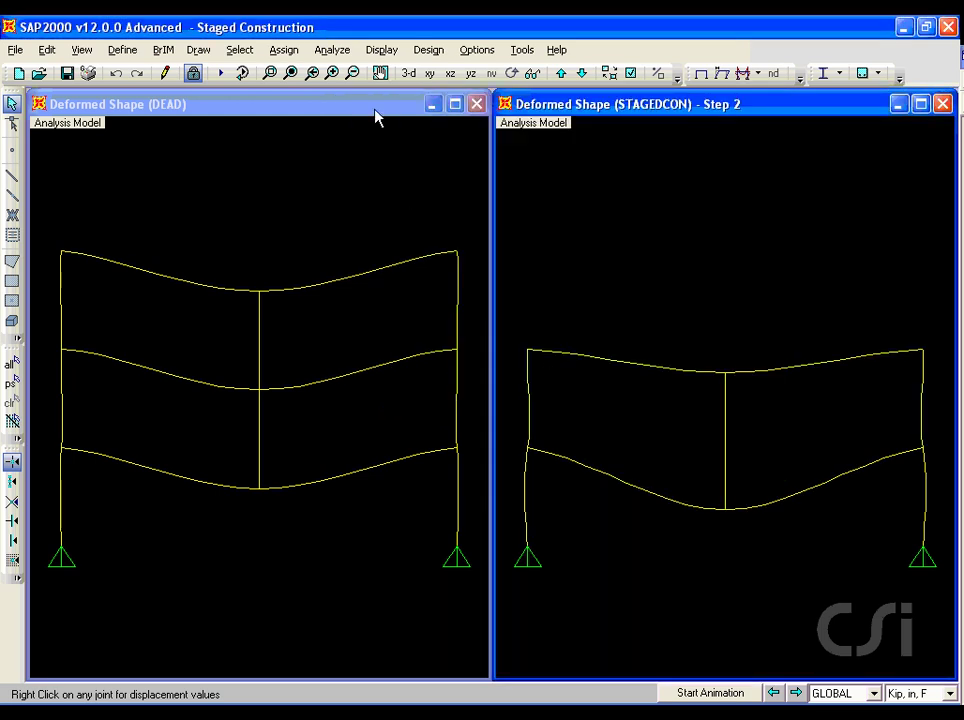
# Advance the STAGEDCON deformed shape display to construction step 3
pyautogui.click(380, 49)
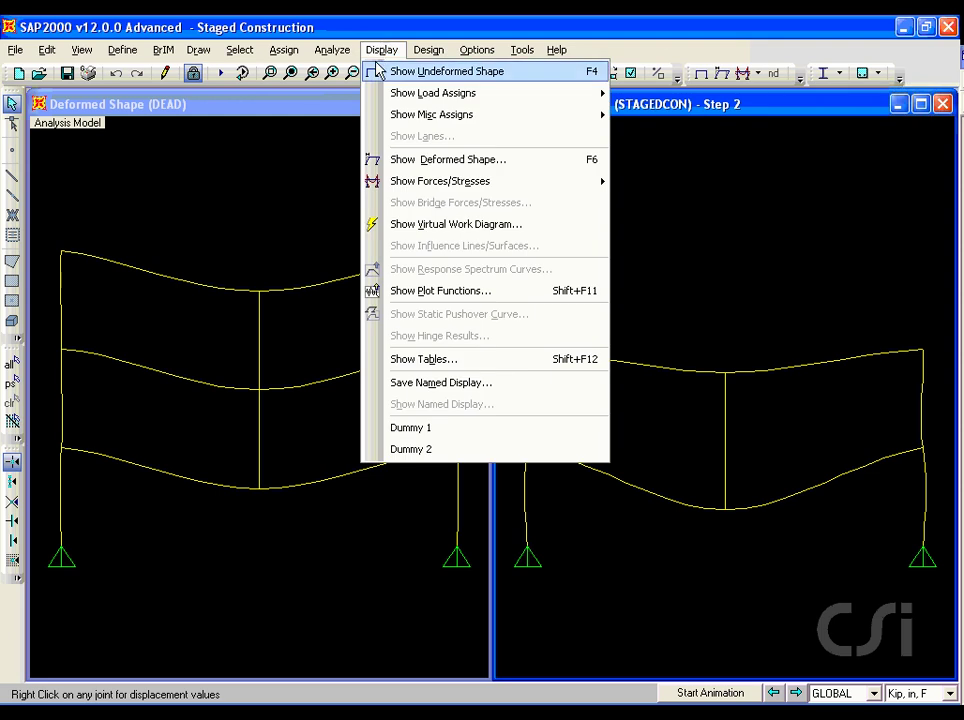
pyautogui.click(388, 159)
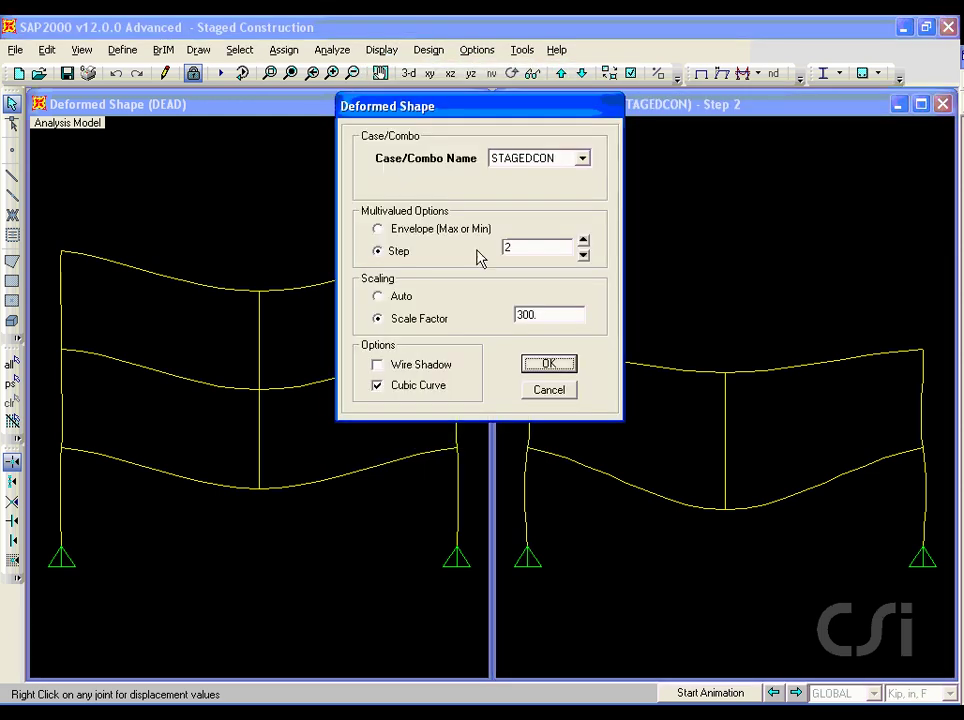
pyautogui.click(583, 241)
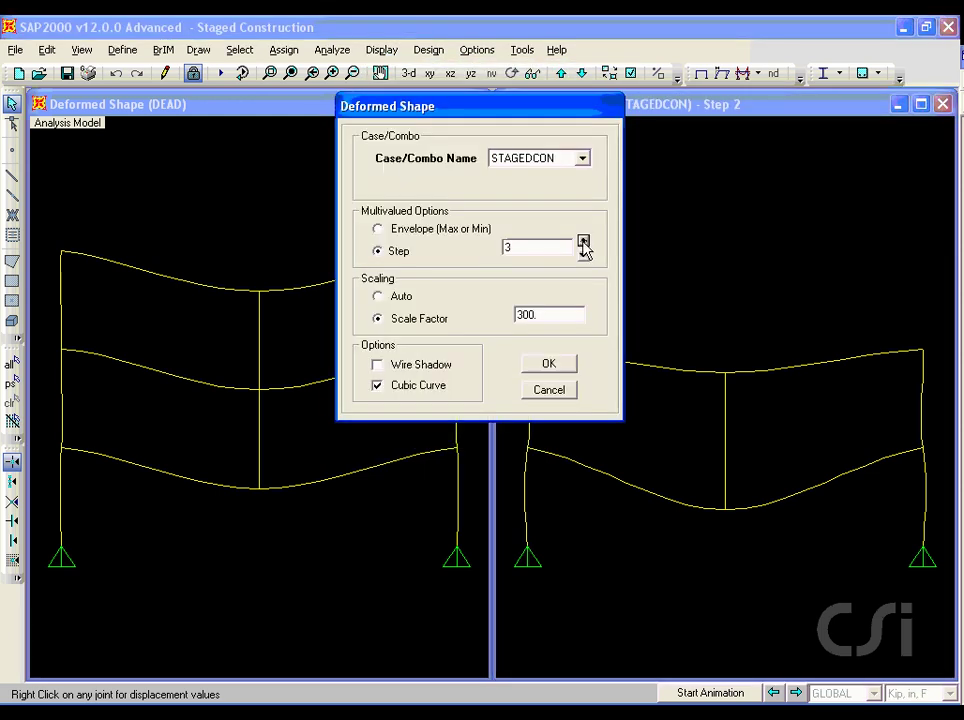
pyautogui.click(548, 365)
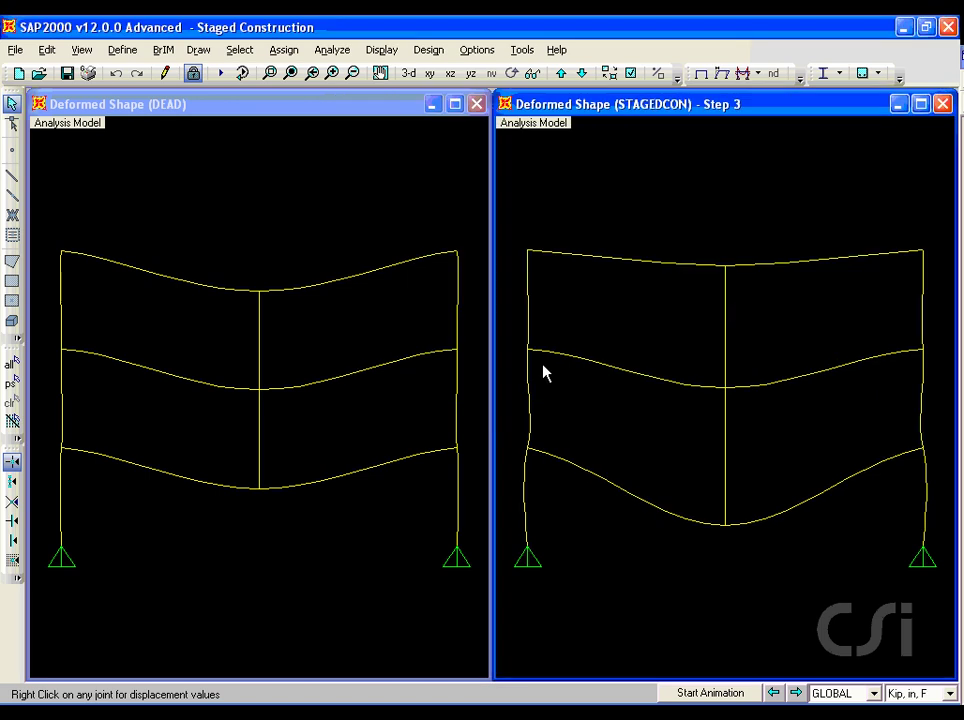
pyautogui.rightClick(259, 490)
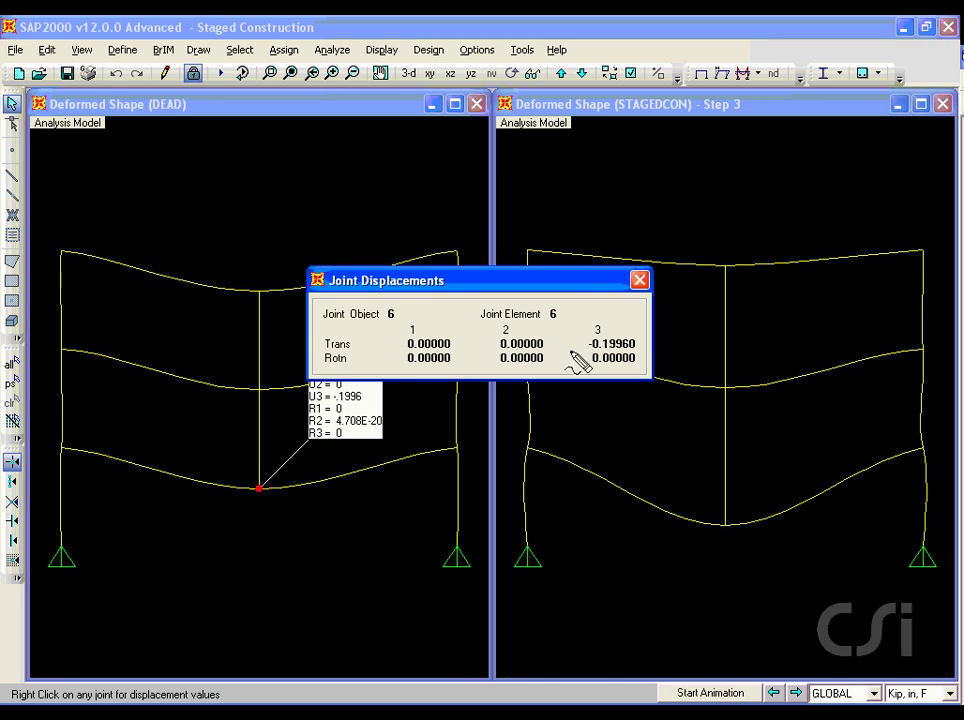
pyautogui.moveTo(545, 357); pyautogui.dragTo(642, 354)
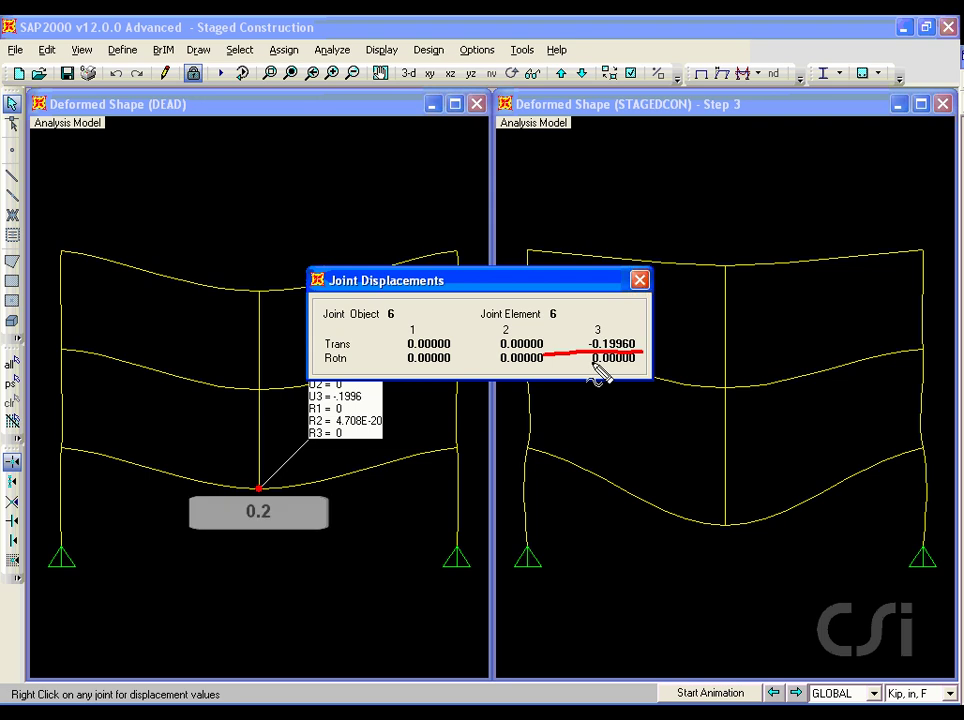
pyautogui.click(639, 279)
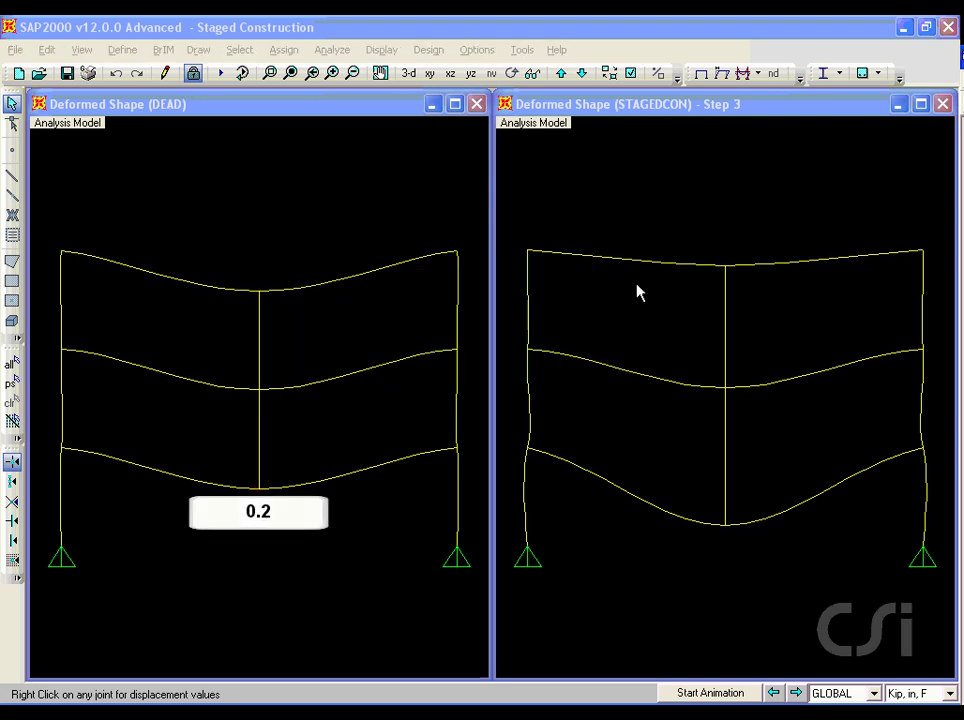
pyautogui.rightClick(723, 528)
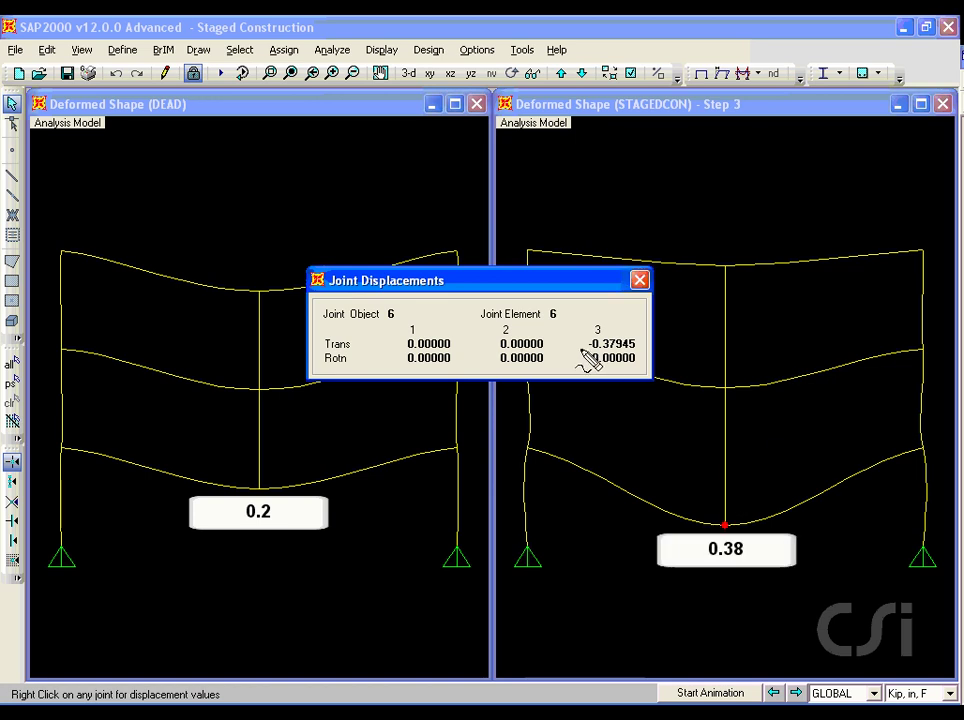
pyautogui.moveTo(577, 350); pyautogui.dragTo(640, 352)
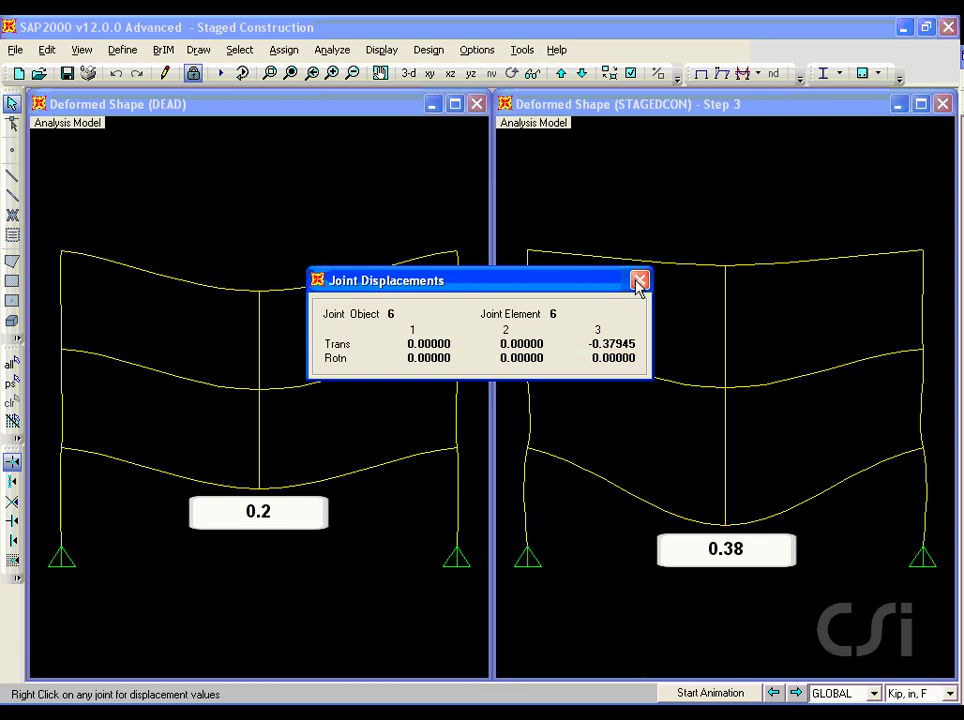
pyautogui.click(639, 281)
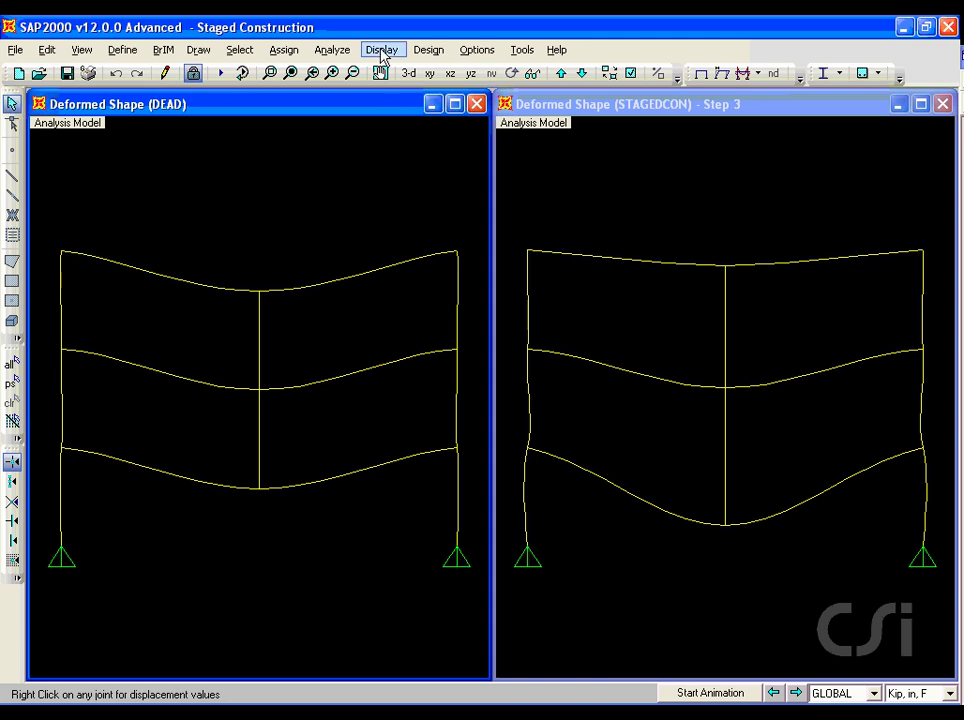
# Draw the DEAD Moment 3-3 frame diagram with values shown in the left window
pyautogui.click(381, 50)
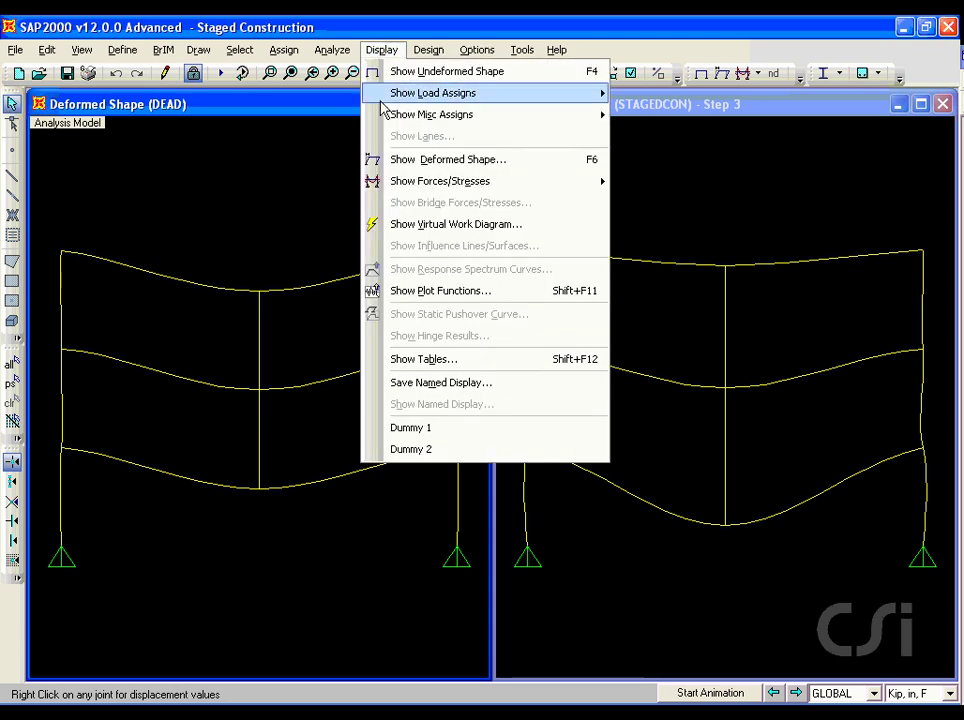
pyautogui.moveTo(388, 183)
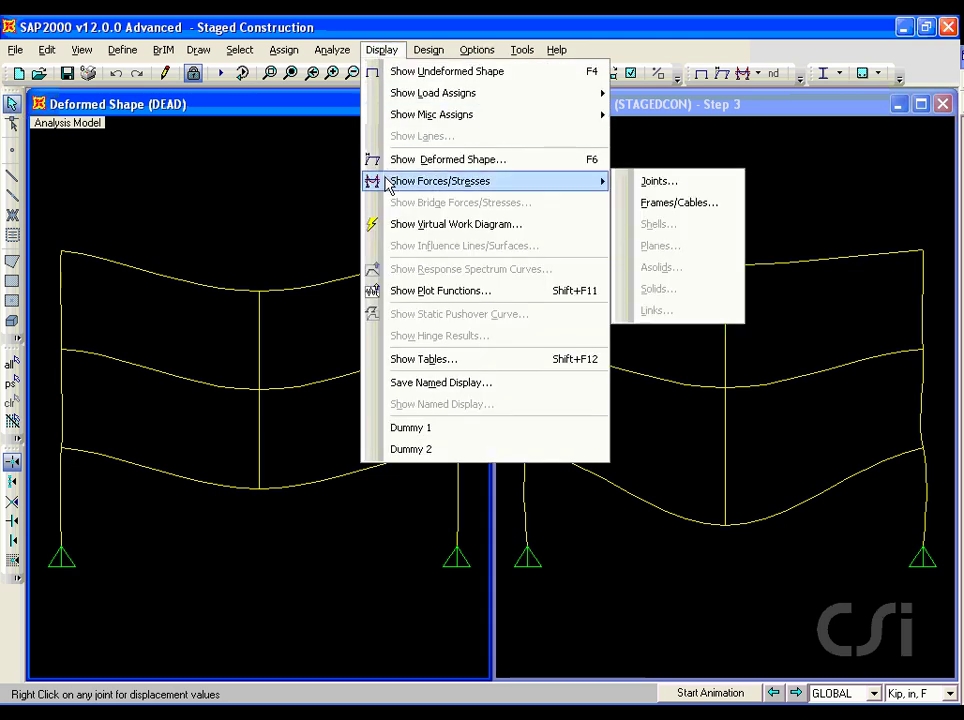
pyautogui.click(660, 205)
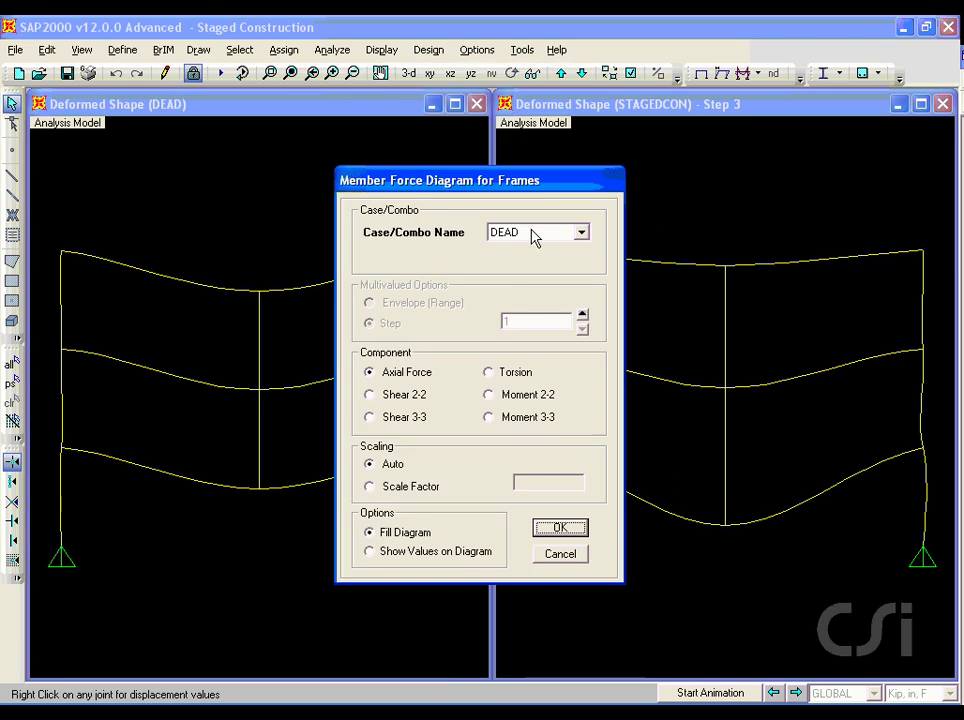
pyautogui.click(491, 417)
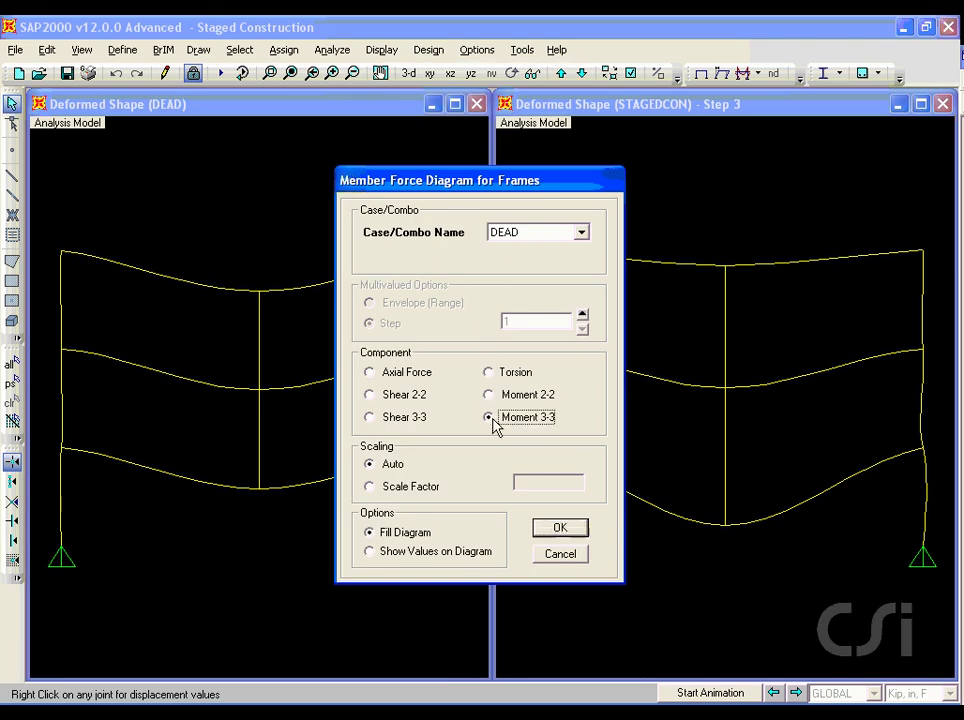
pyautogui.moveTo(507, 431); pyautogui.dragTo(558, 428)
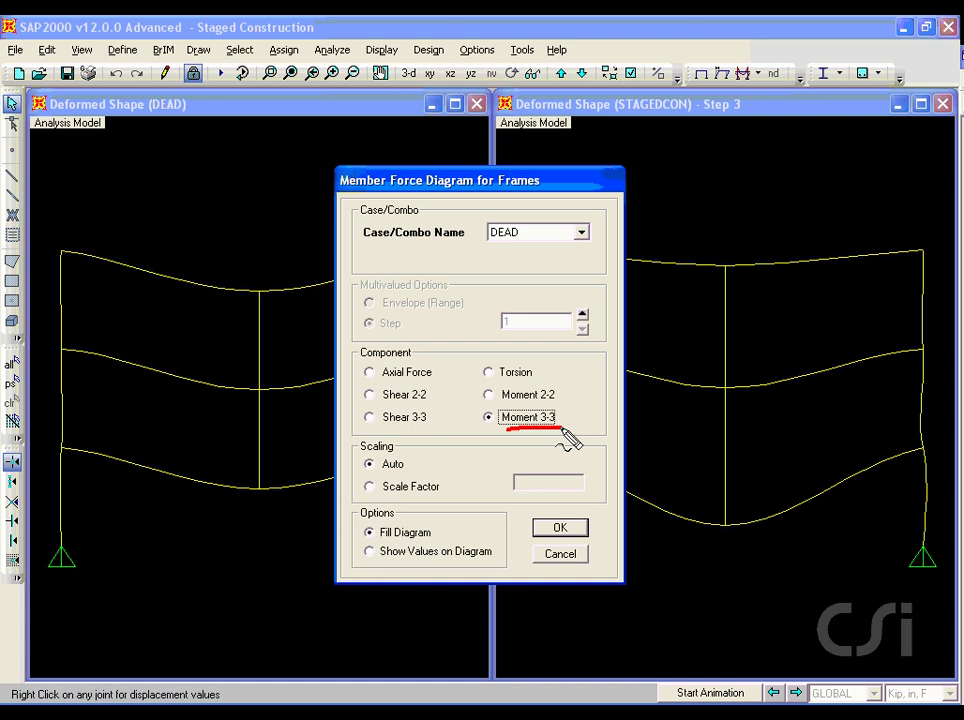
pyautogui.press('Escape')
pyautogui.click(389, 559)
pyautogui.click(557, 532)
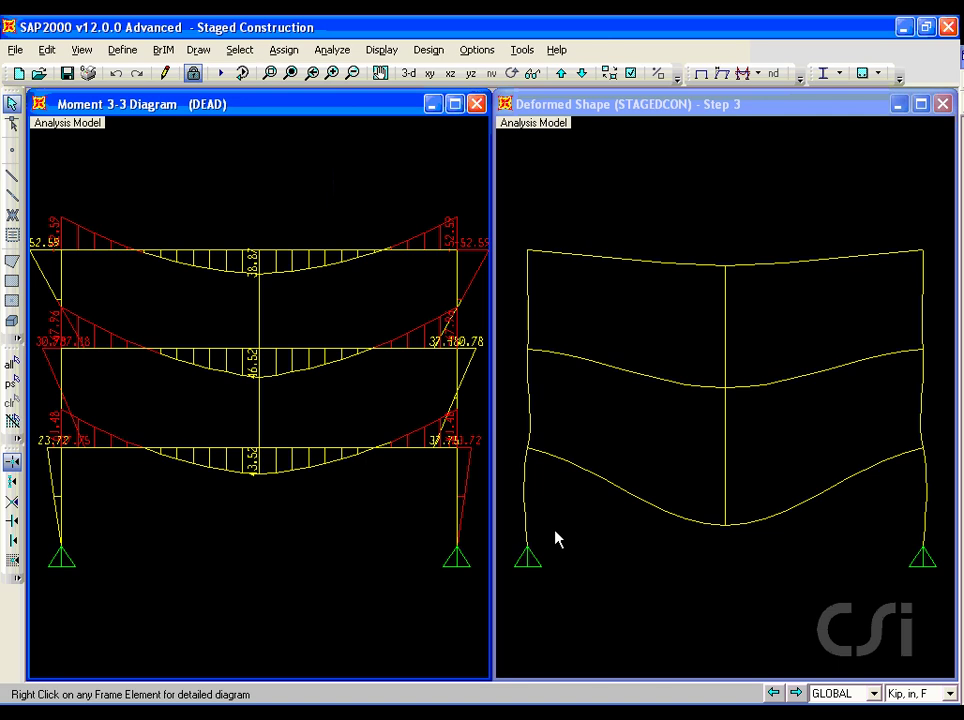
pyautogui.click(517, 119)
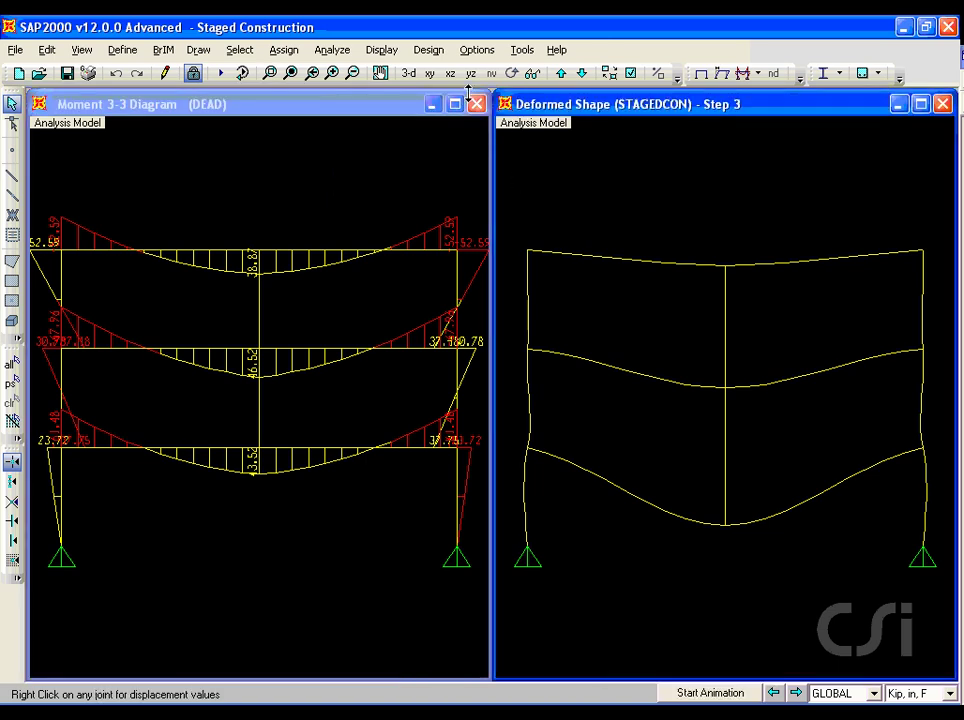
pyautogui.click(381, 50)
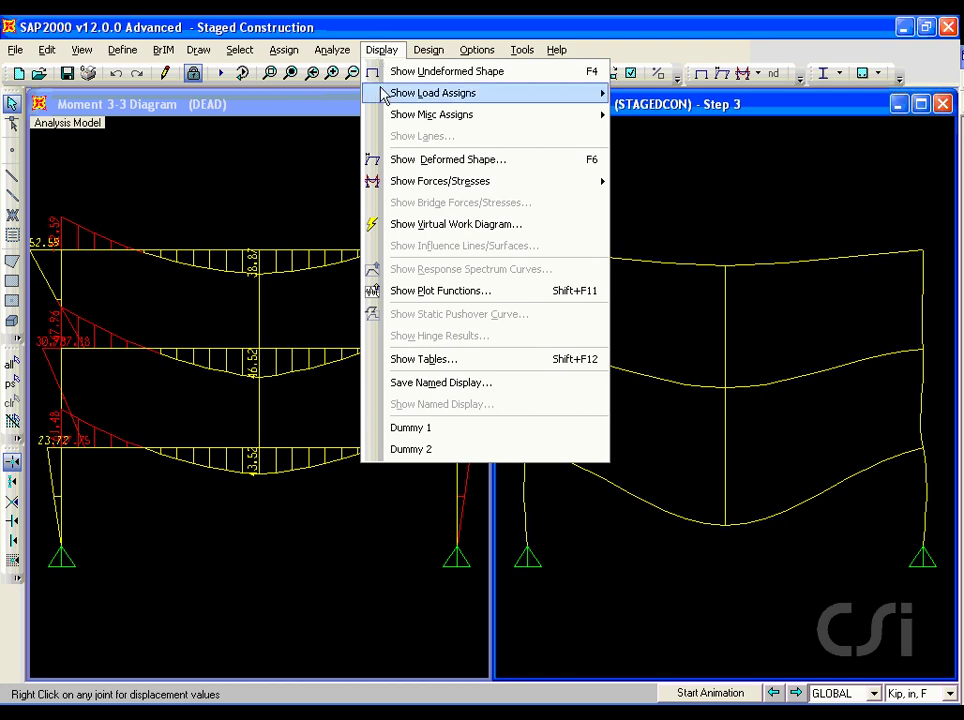
# Draw STAGEDCON's Moment 3-3 diagram with values in the right window, stepped forward to step 3
pyautogui.moveTo(405, 183)
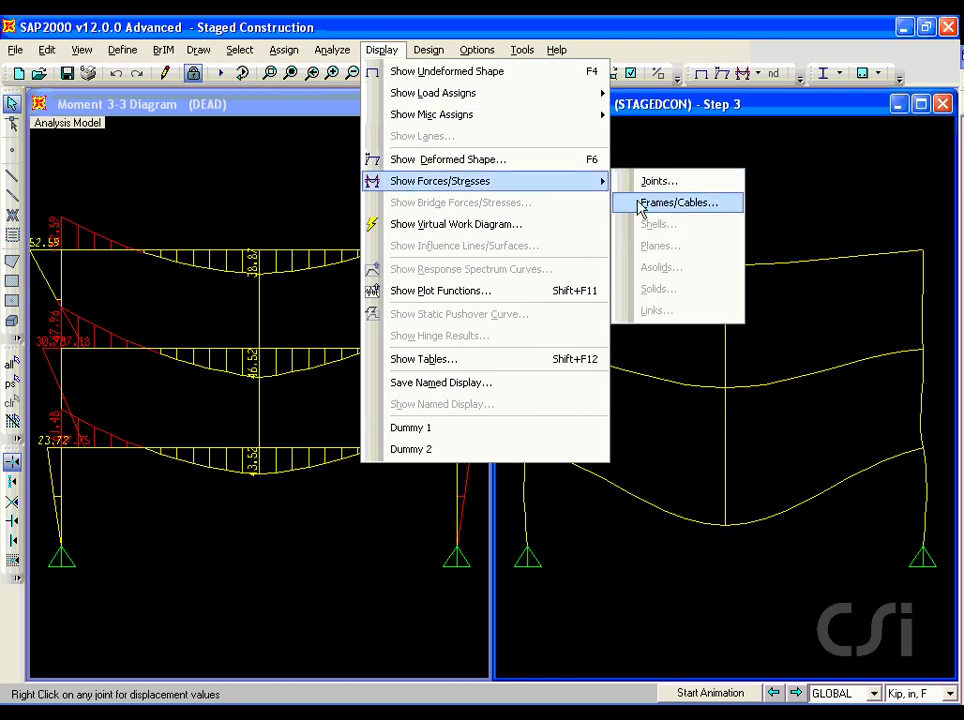
pyautogui.click(684, 207)
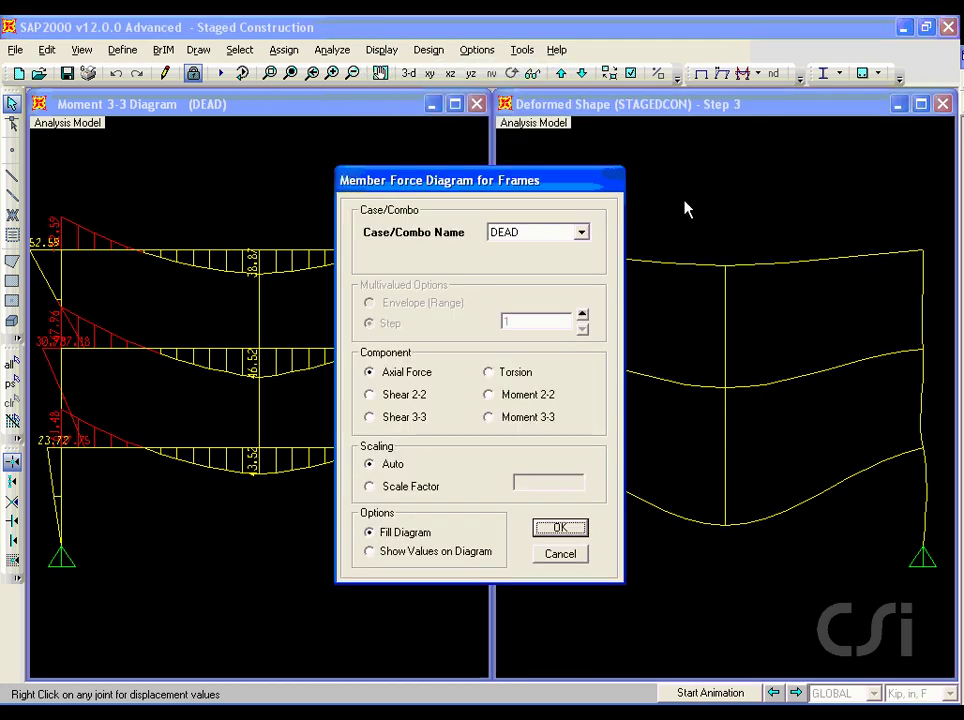
pyautogui.click(581, 232)
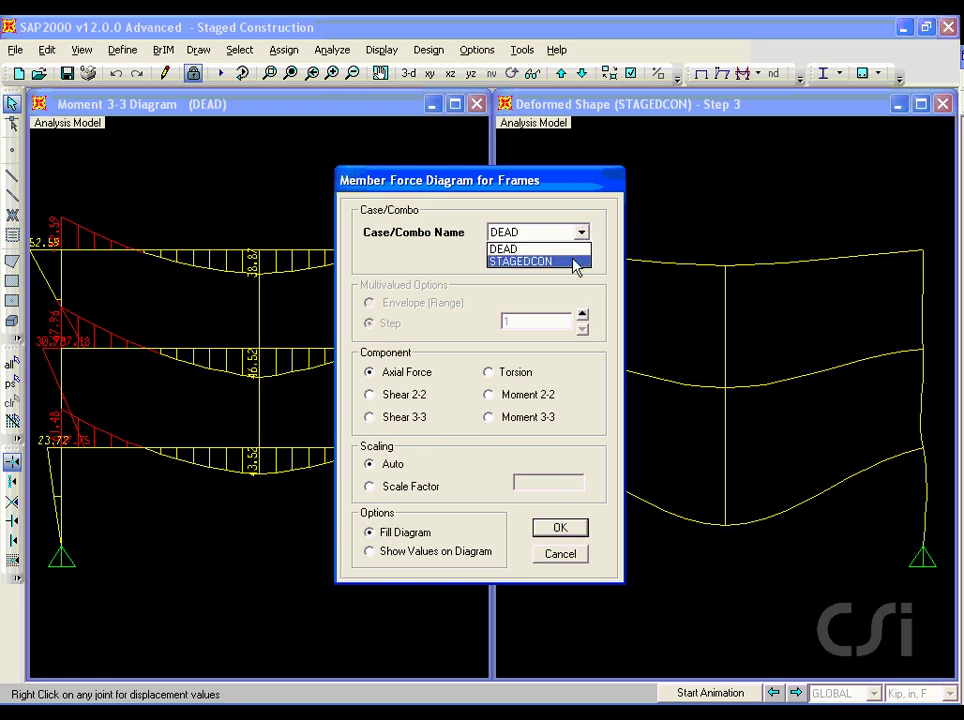
pyautogui.click(577, 262)
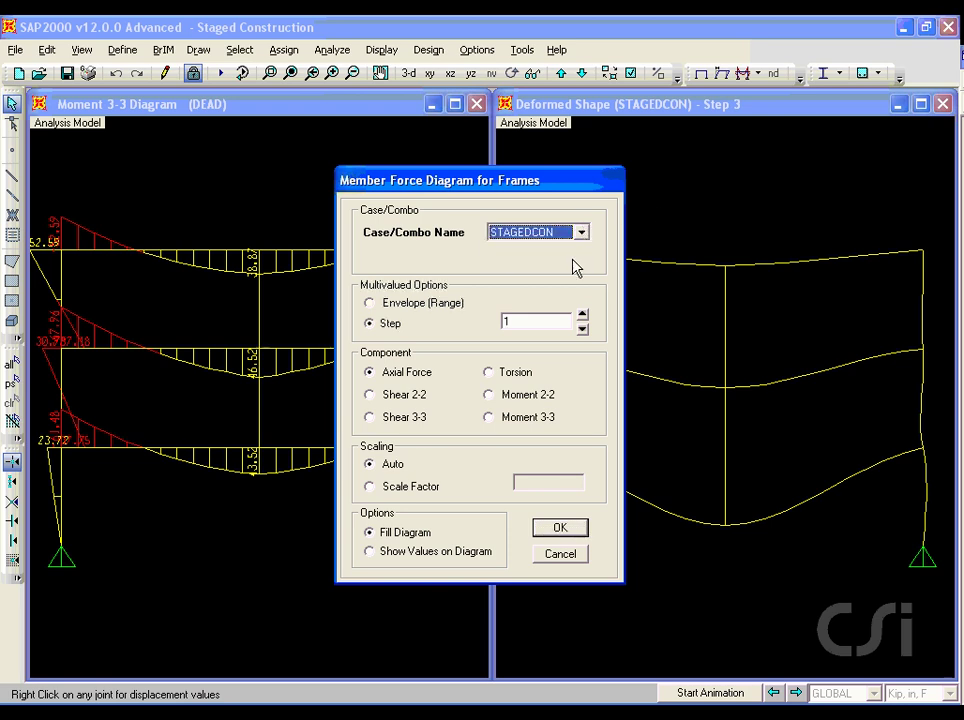
pyautogui.click(490, 419)
pyautogui.click(428, 556)
pyautogui.click(550, 533)
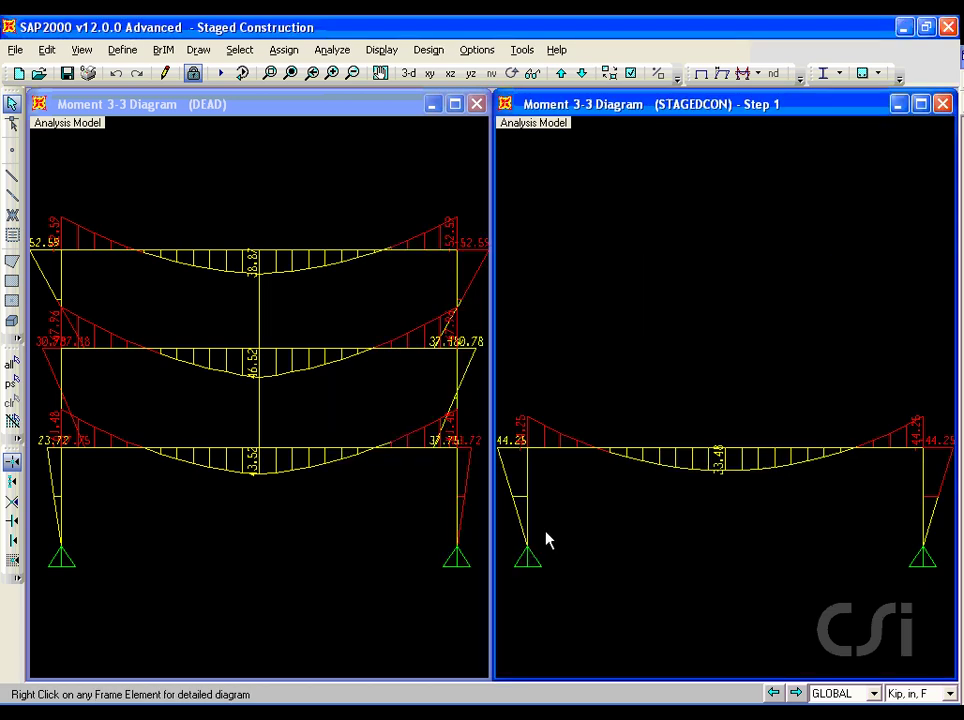
pyautogui.click(797, 693)
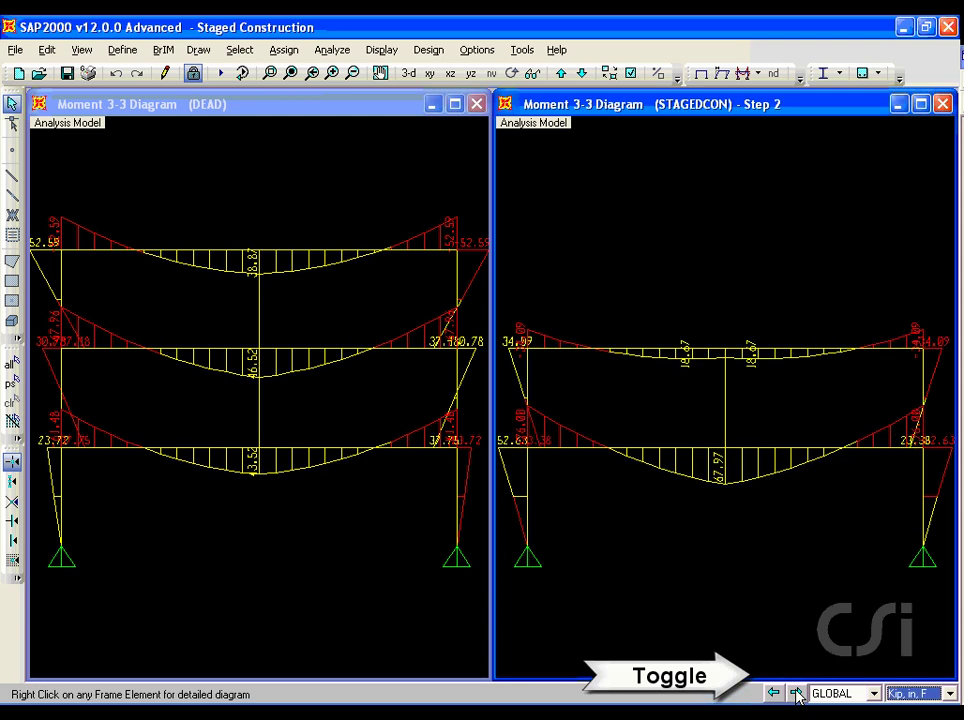
pyautogui.click(797, 693)
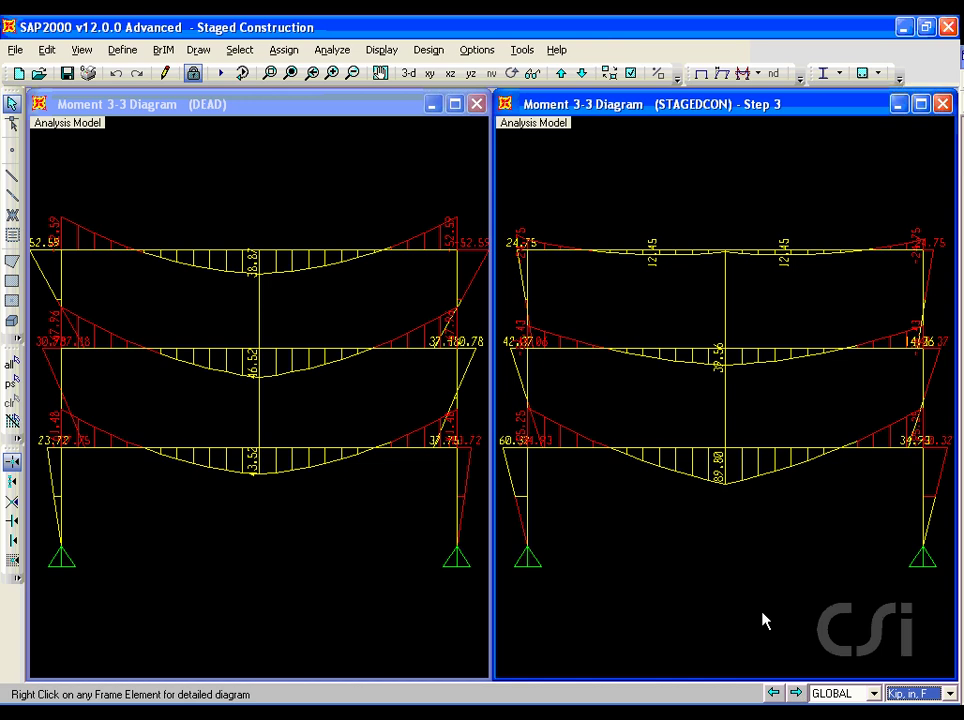
pyautogui.moveTo(695, 493)
pyautogui.mouseDown()
pyautogui.moveTo(731, 494)
pyautogui.moveTo(754, 474)
pyautogui.moveTo(747, 432)
pyautogui.moveTo(695, 447)
pyautogui.moveTo(686, 500)
pyautogui.mouseUp()
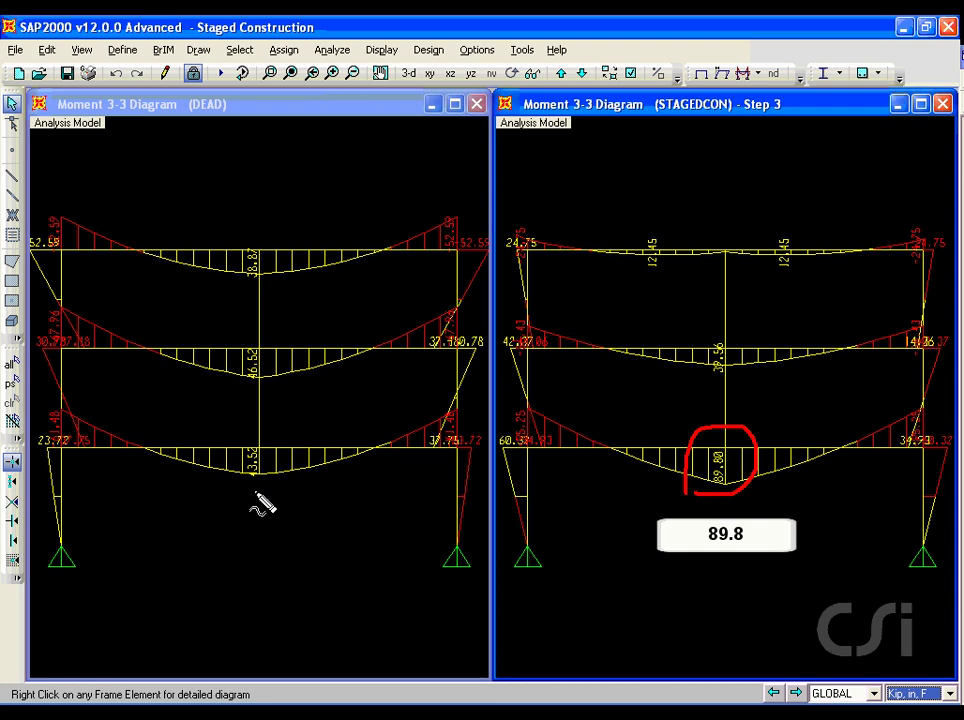
pyautogui.moveTo(240, 486)
pyautogui.mouseDown()
pyautogui.moveTo(270, 484)
pyautogui.moveTo(274, 434)
pyautogui.moveTo(228, 435)
pyautogui.moveTo(248, 492)
pyautogui.mouseUp()
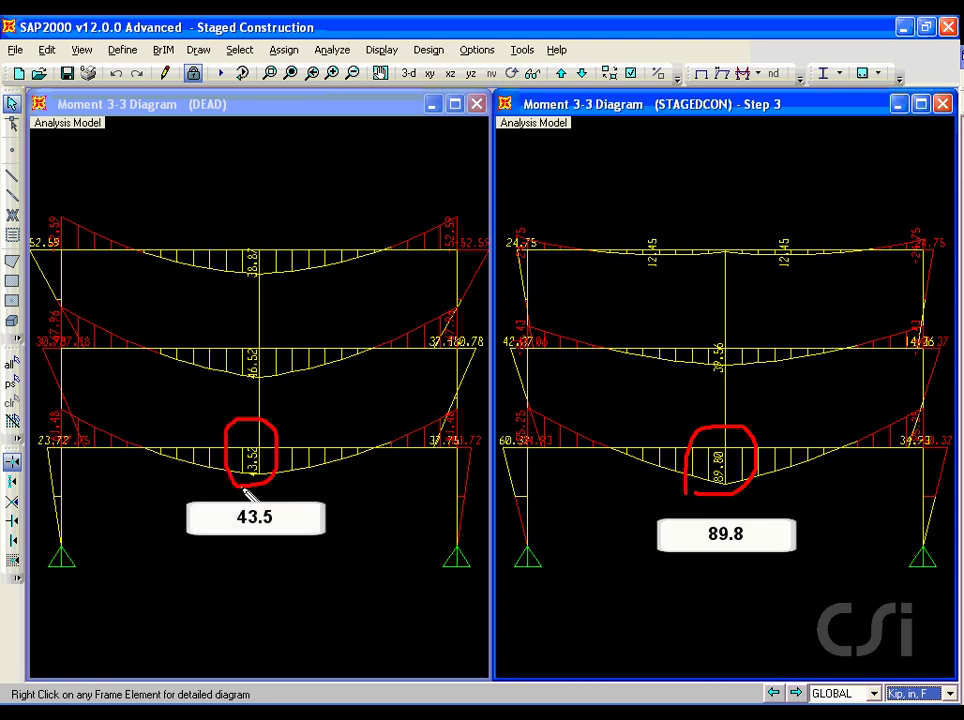